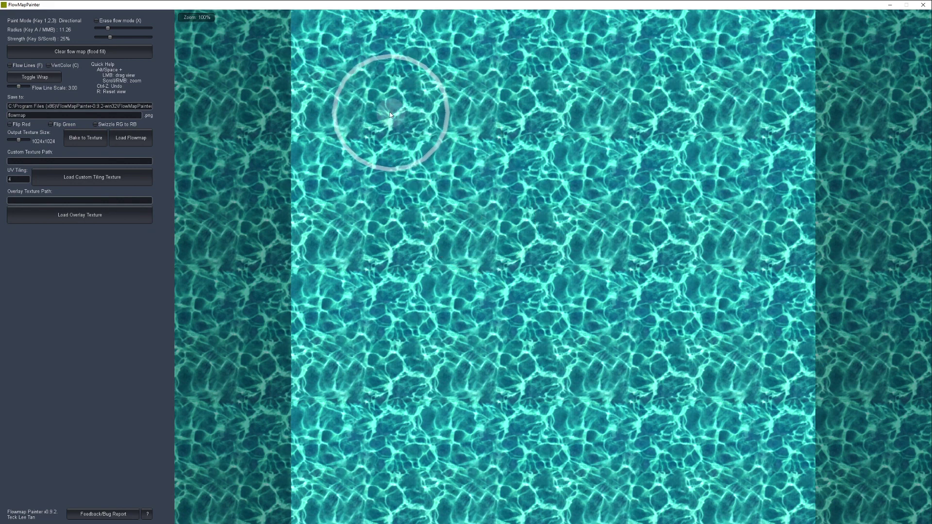
- Paint several rightward and diagonal directional flow strokes across the upper half of the water canvas
mouse_move(377, 121)
left_mouse_down()
mouse_move(503, 107)
mouse_move(624, 121)
left_mouse_up()
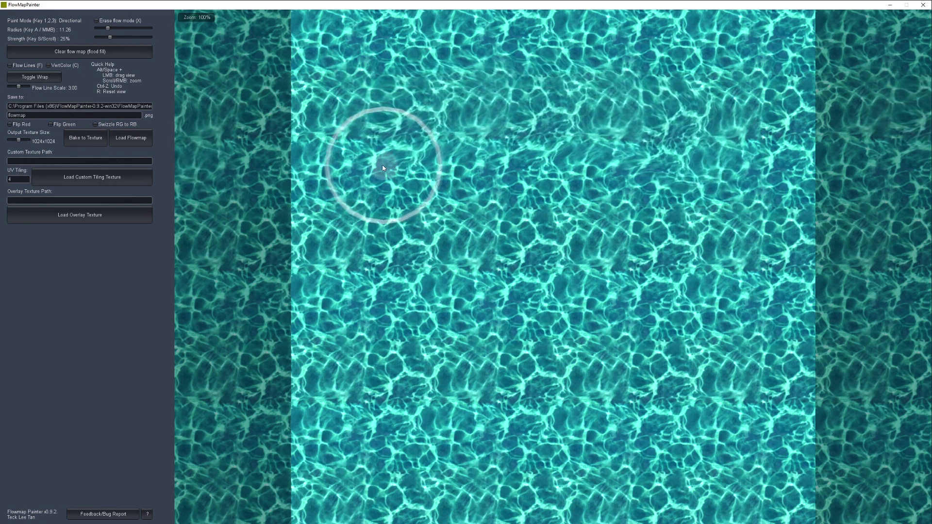
mouse_move(417, 167)
left_mouse_down()
mouse_move(538, 162)
mouse_move(632, 173)
mouse_move(684, 206)
mouse_move(688, 229)
left_mouse_up()
mouse_move(423, 190)
left_mouse_down()
mouse_move(599, 208)
mouse_move(694, 301)
left_mouse_up()
mouse_move(371, 65)
left_mouse_down()
mouse_move(378, 83)
mouse_move(471, 67)
mouse_move(590, 96)
mouse_move(673, 159)
left_mouse_up()
mouse_move(398, 271)
left_mouse_down()
mouse_move(589, 278)
mouse_move(673, 331)
left_mouse_up()
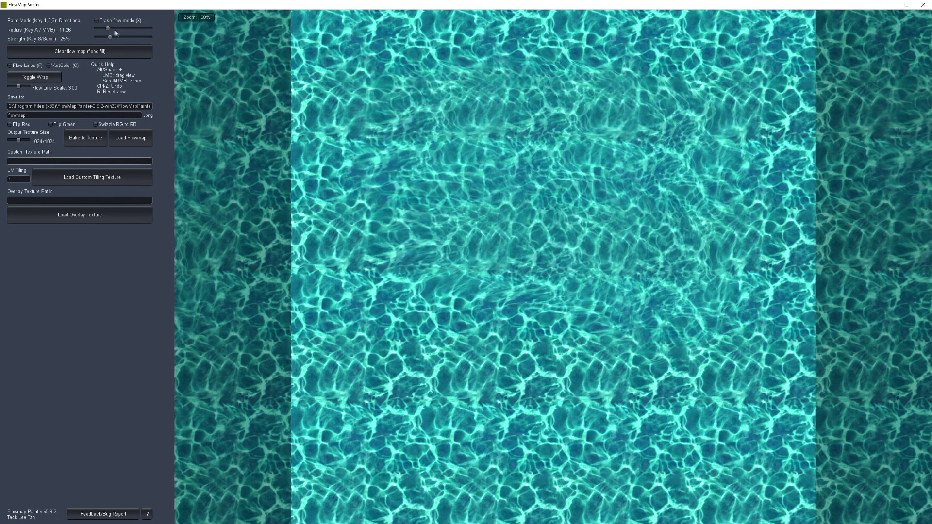
- Enlarge the brush radius to 29.47 and paint broad flow strokes across the canvas
left_click_drag(107, 29, 130, 32)
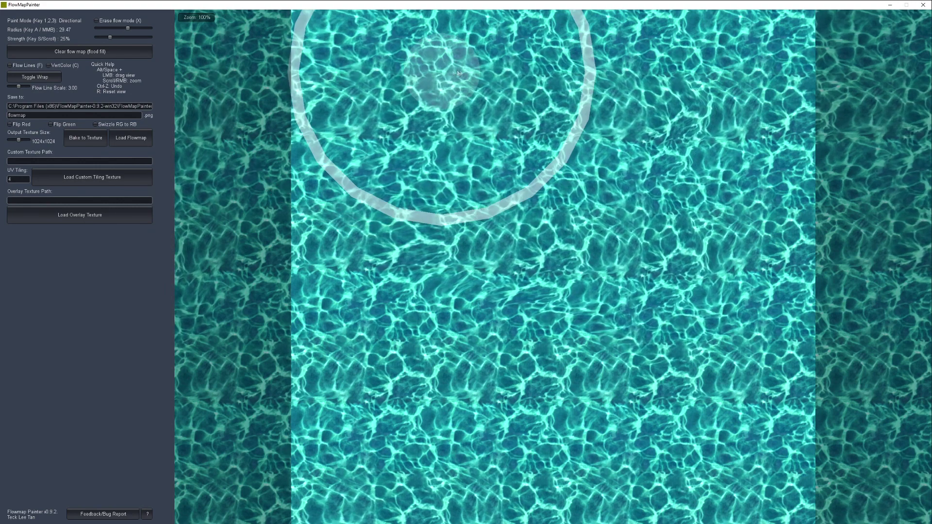
mouse_move(660, 179)
left_mouse_down()
mouse_move(456, 190)
mouse_move(395, 226)
mouse_move(720, 354)
mouse_move(736, 393)
mouse_move(641, 425)
mouse_move(429, 427)
mouse_move(335, 476)
mouse_move(787, 438)
left_mouse_up()
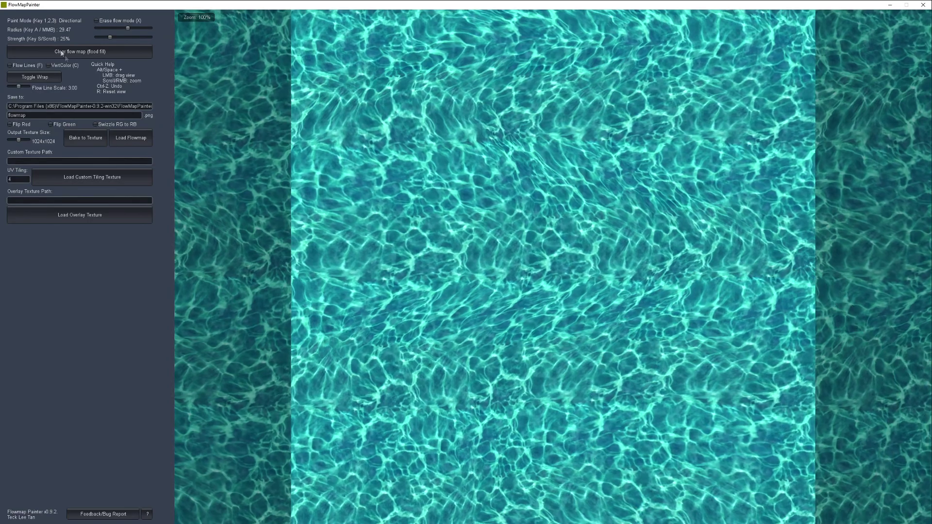
- Reduce the brush radius to 11.59 and paint finer flow strokes over the map
left_click_drag(121, 30, 107, 30)
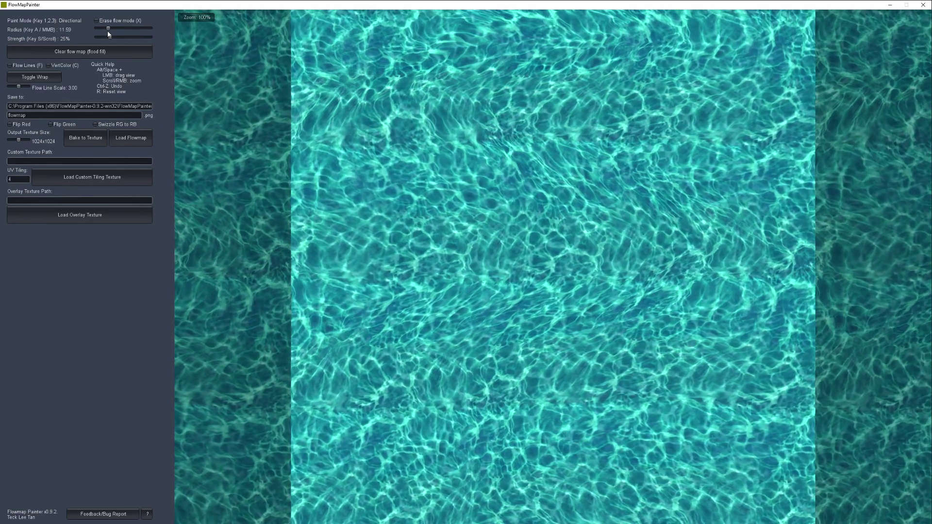
left_click_drag(107, 31, 108, 30)
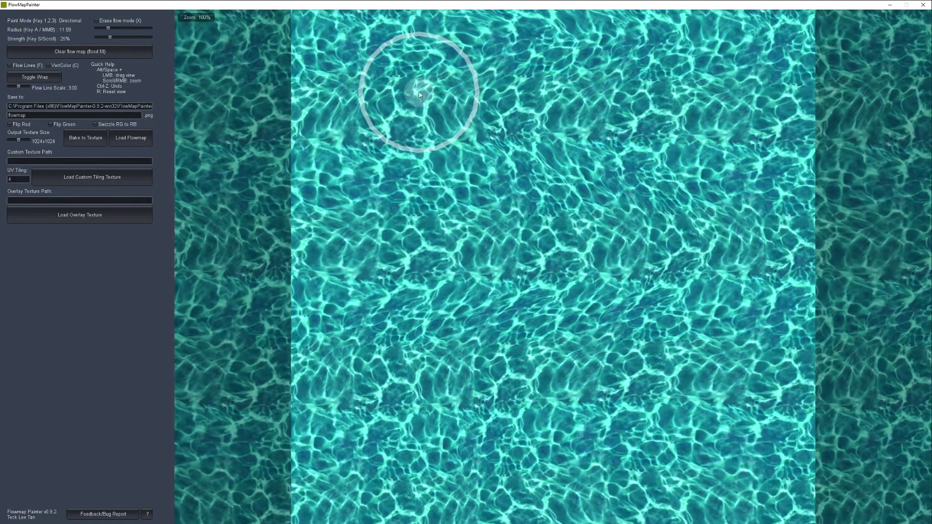
mouse_move(419, 94)
left_mouse_down()
mouse_move(490, 93)
mouse_move(604, 168)
mouse_move(682, 235)
mouse_move(719, 303)
mouse_move(468, 206)
mouse_move(406, 167)
mouse_move(529, 191)
mouse_move(660, 302)
mouse_move(689, 373)
mouse_move(472, 223)
mouse_move(416, 217)
mouse_move(578, 301)
mouse_move(645, 376)
mouse_move(672, 426)
mouse_move(659, 432)
mouse_move(461, 110)
mouse_move(603, 78)
mouse_move(698, 265)
mouse_move(522, 333)
mouse_move(489, 295)
mouse_move(481, 335)
mouse_move(477, 316)
mouse_move(395, 357)
mouse_move(349, 430)
mouse_move(403, 155)
mouse_move(424, 130)
mouse_move(368, 250)
mouse_move(368, 353)
mouse_move(441, 385)
mouse_move(459, 377)
mouse_move(589, 389)
mouse_move(630, 416)
mouse_move(474, 332)
left_mouse_up()
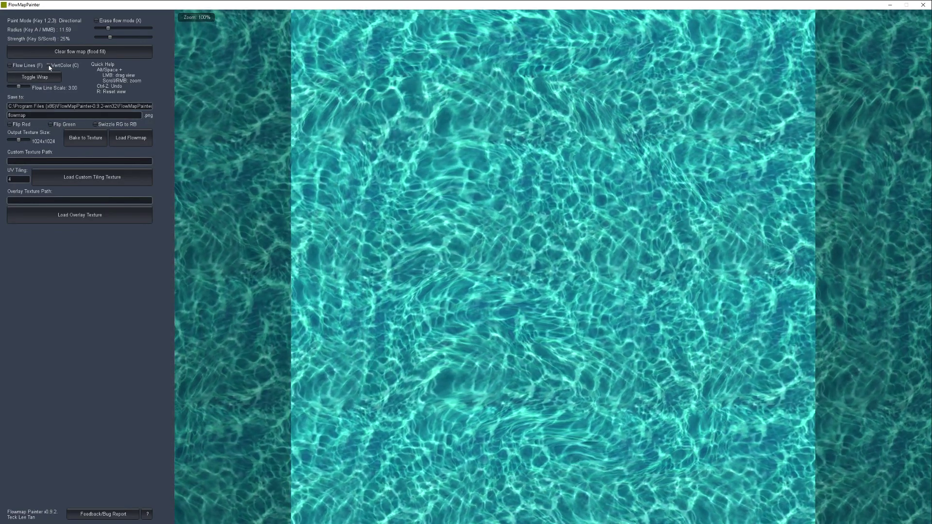
- Turn on the vertex colour display and the flow lines for the painted map
left_click(49, 65)
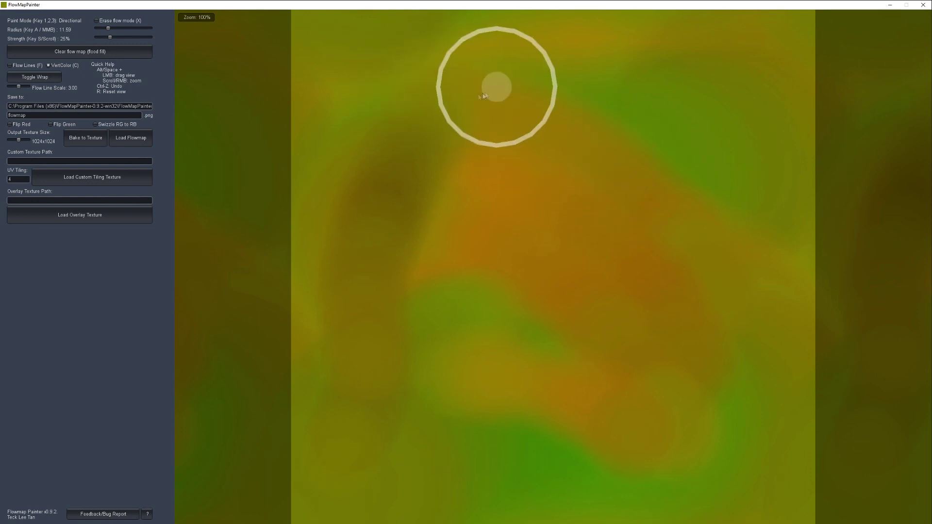
left_click(9, 66)
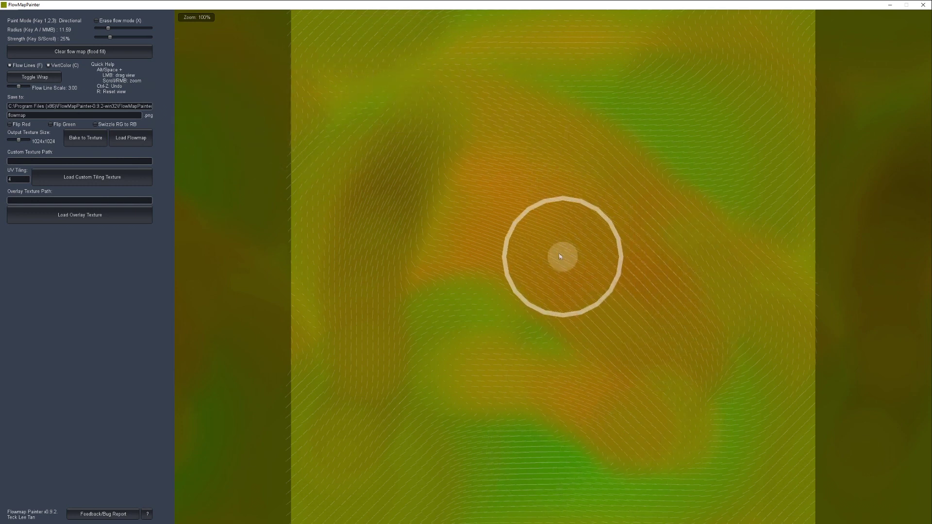
- Bake the painted flow map to the 1024x1024 flowmap PNG texture with Flip Red enabled
left_click(81, 139)
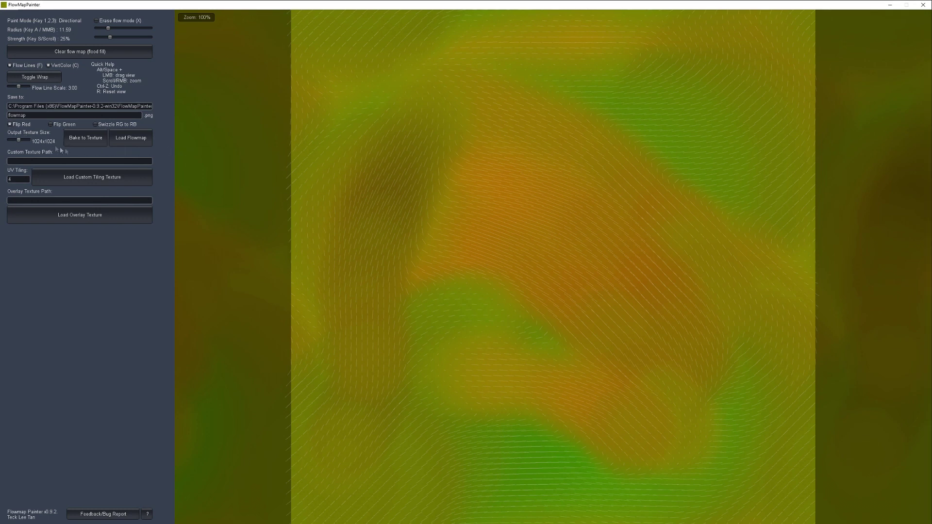
left_click(82, 139)
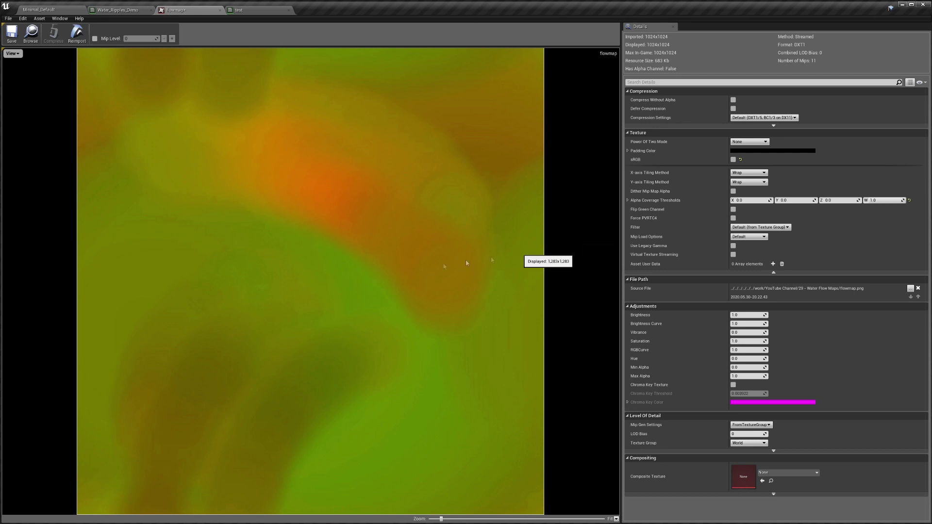
- In Unreal Editor, set the flowmap texture's compression to Normalmap (DXT5, BC5 on DX11) and save the texture
scroll(330, 280, "down", 5)
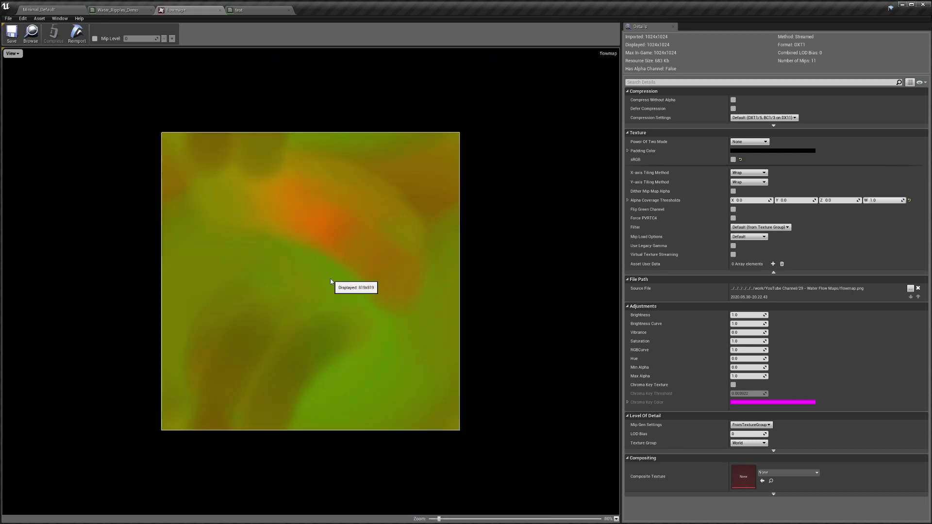
scroll(330, 280, "up", 15)
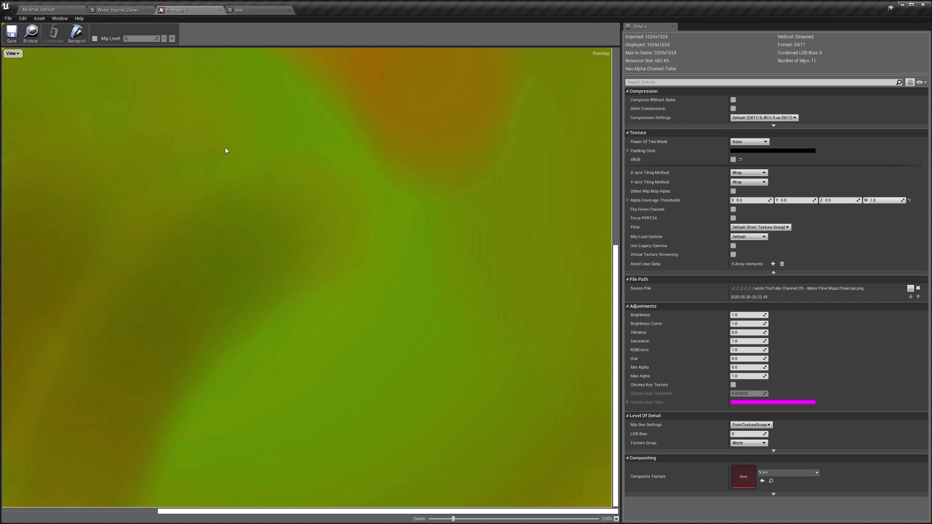
left_click_drag(615, 245, 615, 99)
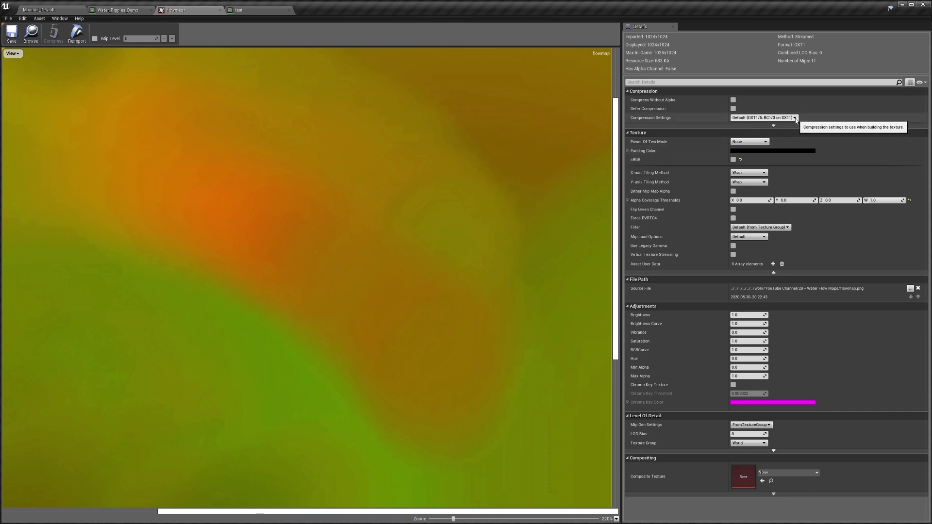
left_click(795, 118)
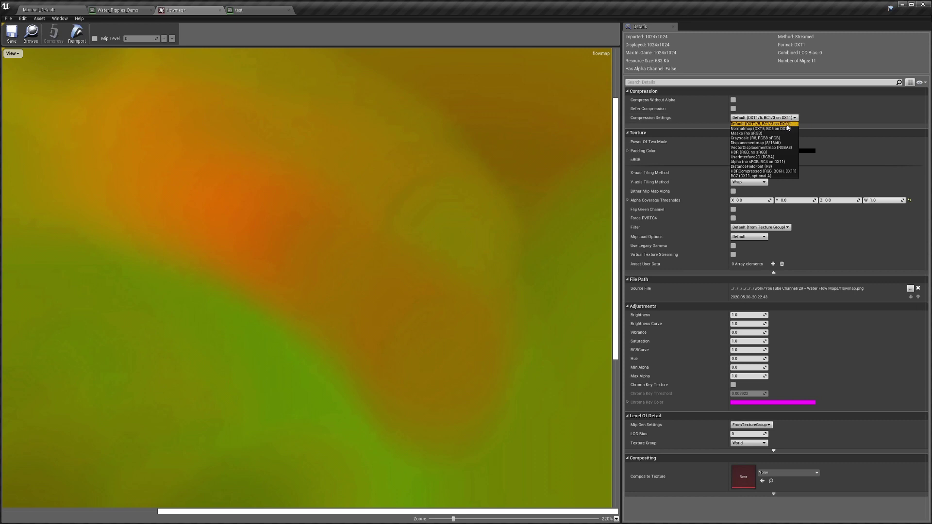
left_click(745, 129)
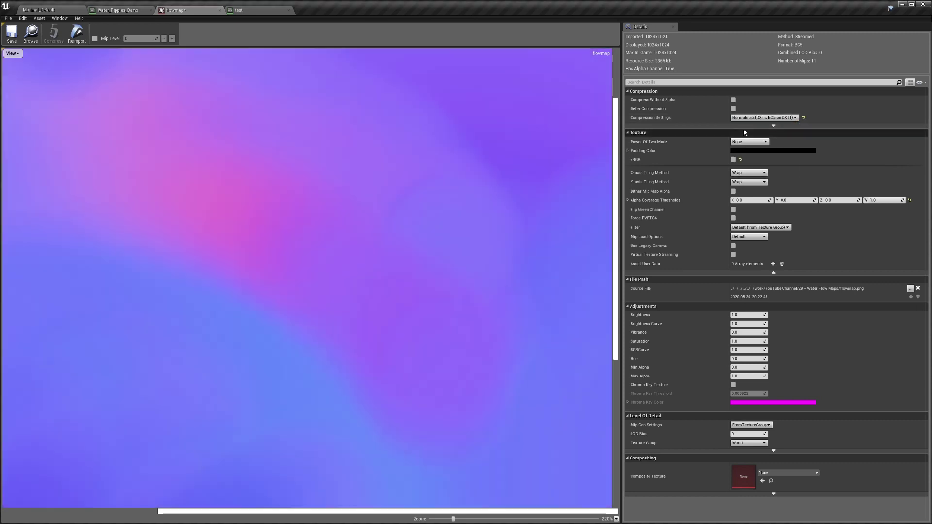
scroll(425, 248, "down", 2)
scroll(425, 248, "down", 3)
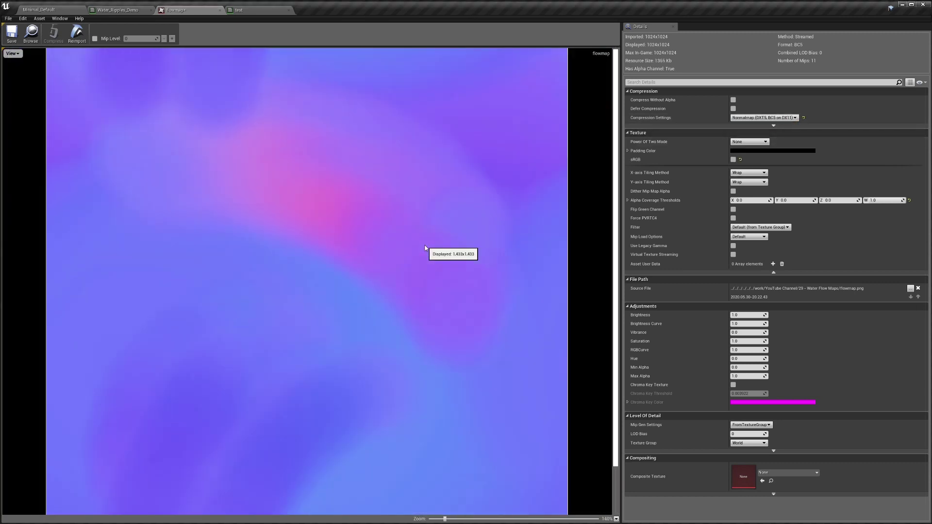
scroll(425, 248, "up", 3)
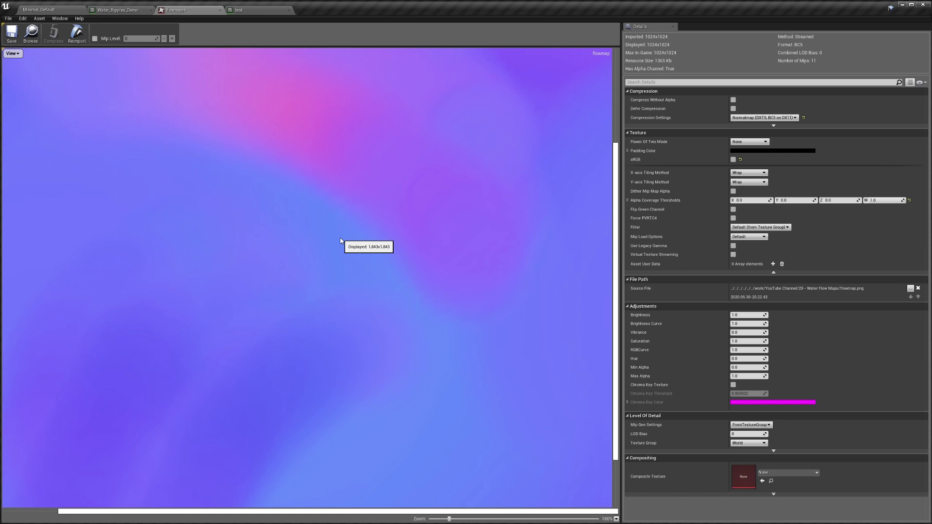
left_click(11, 35)
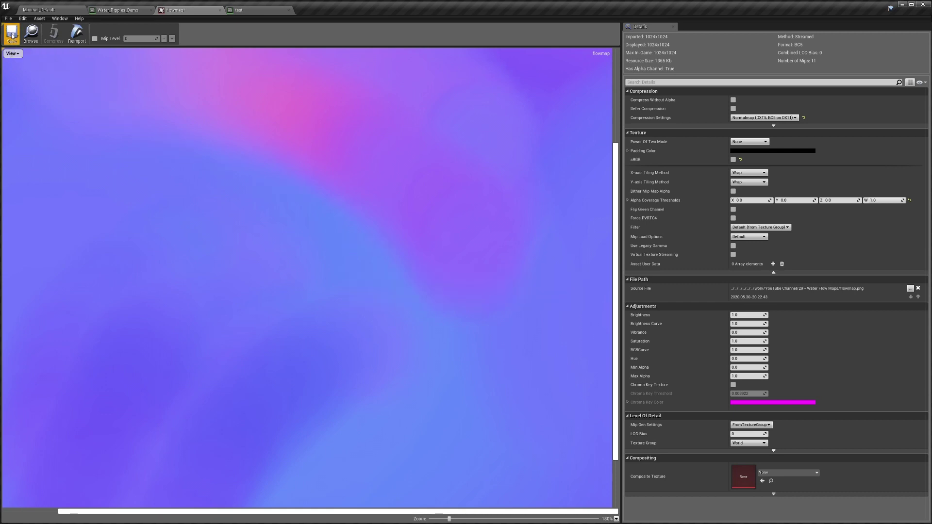
- In the test material, add a Texture Sample node using the flowmap texture and place it ahead of the existing sample
left_click(251, 13)
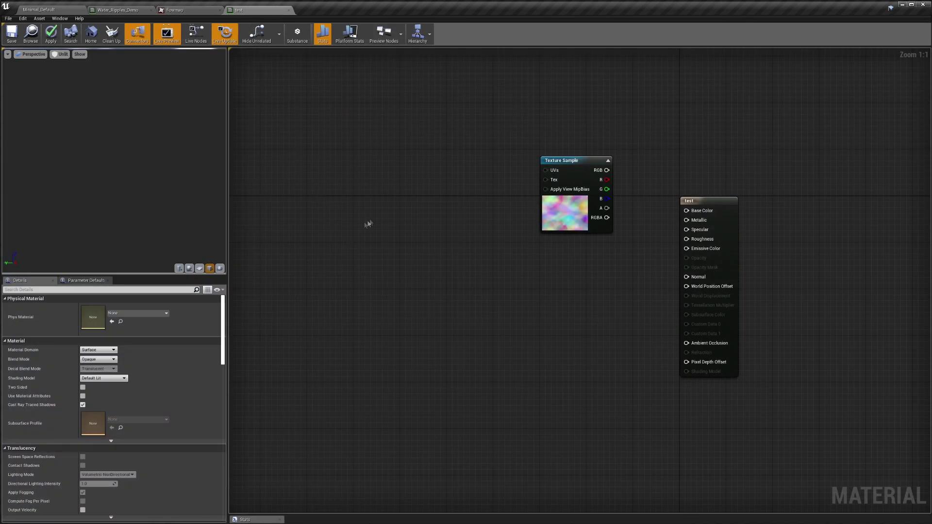
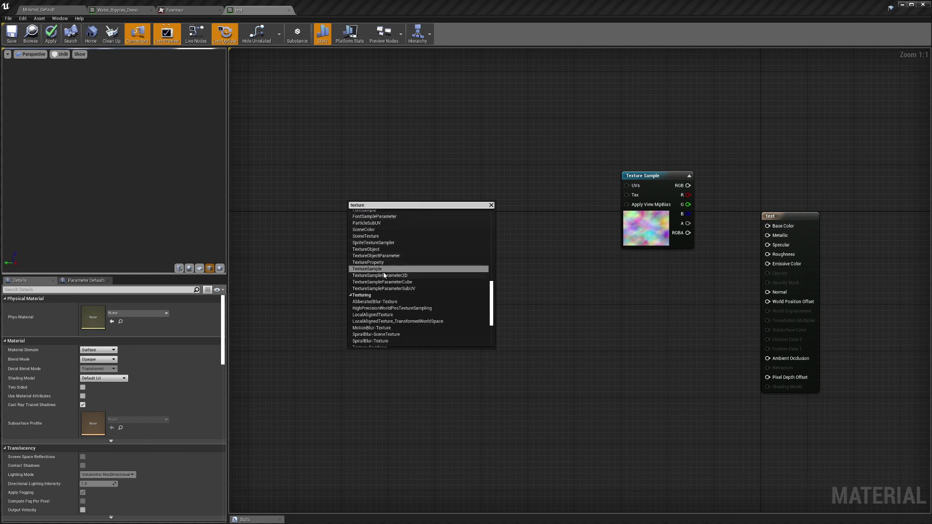
left_click(367, 268)
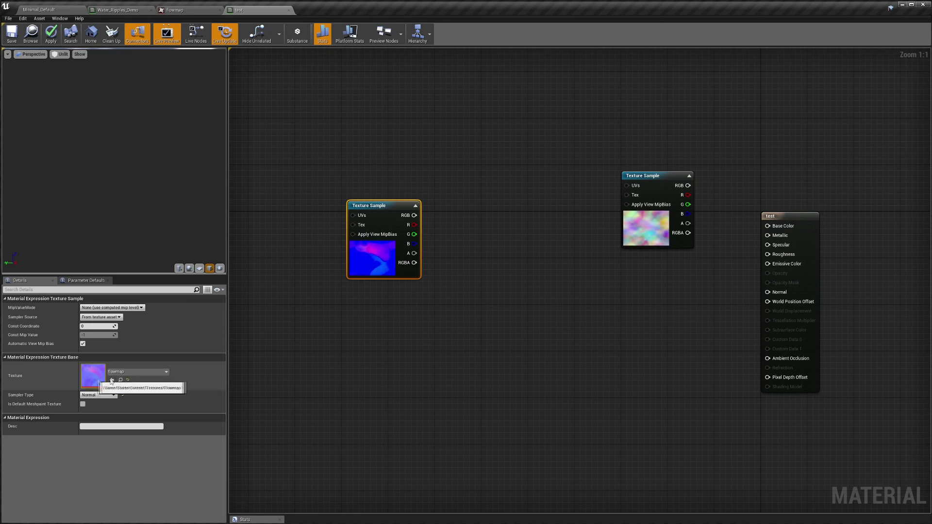
left_click_drag(381, 205, 409, 190)
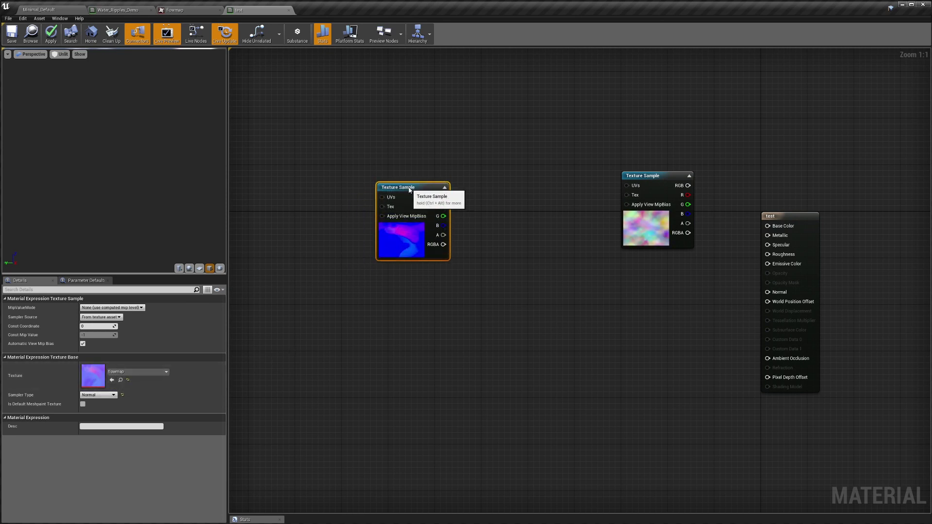
- Wire the flowmap sample's RGB output into a new ComponentMask node for R and G and place it beside the sample
mouse_move(420, 189)
left_mouse_down()
mouse_move(373, 183)
mouse_move(431, 193)
left_mouse_up()
type("mask")
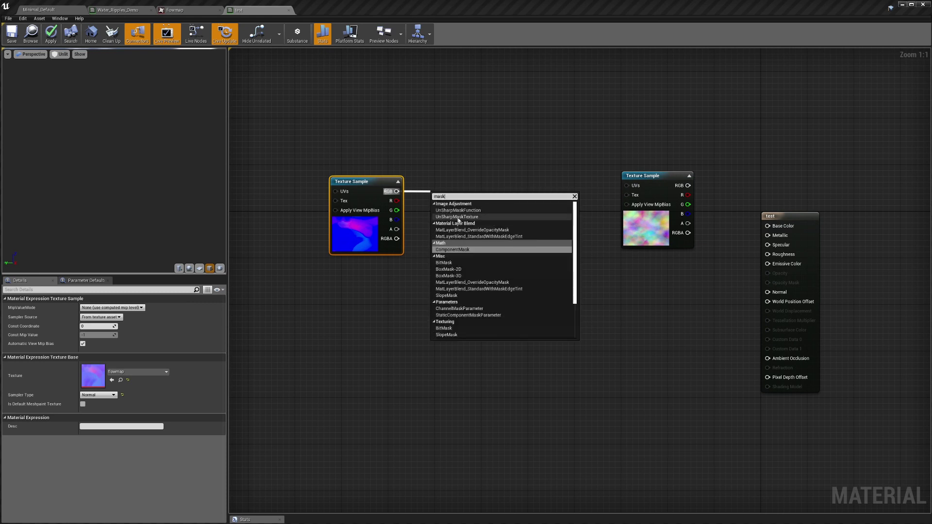
left_click(452, 249)
left_click_drag(445, 202, 426, 186)
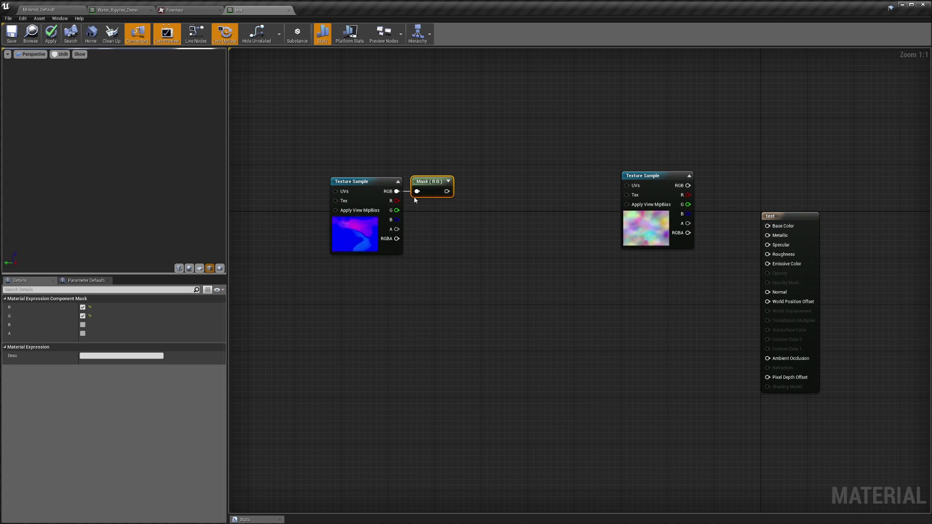
- Add a Multiply node with its A input fed by the R G mask's output
left_click_drag(447, 191, 476, 214)
type("mul")
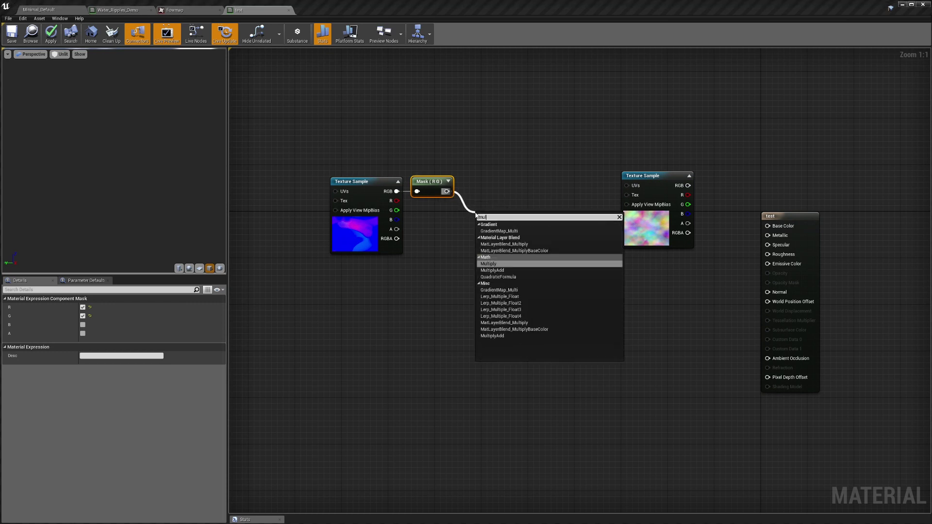
left_click(488, 263)
- Connect a new Constant node to the Multiply node's B input and set its value to 0.25
left_click_drag(480, 236, 462, 245)
type("const")
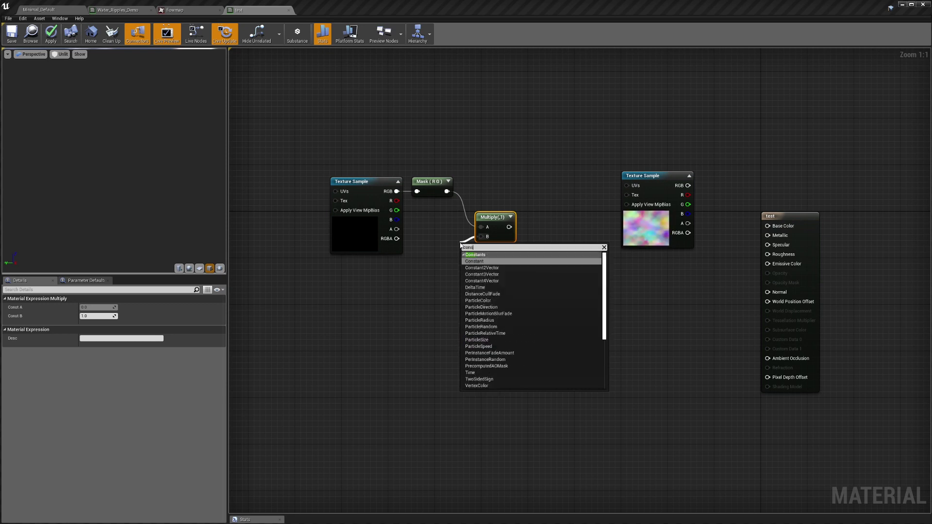
left_click(474, 261)
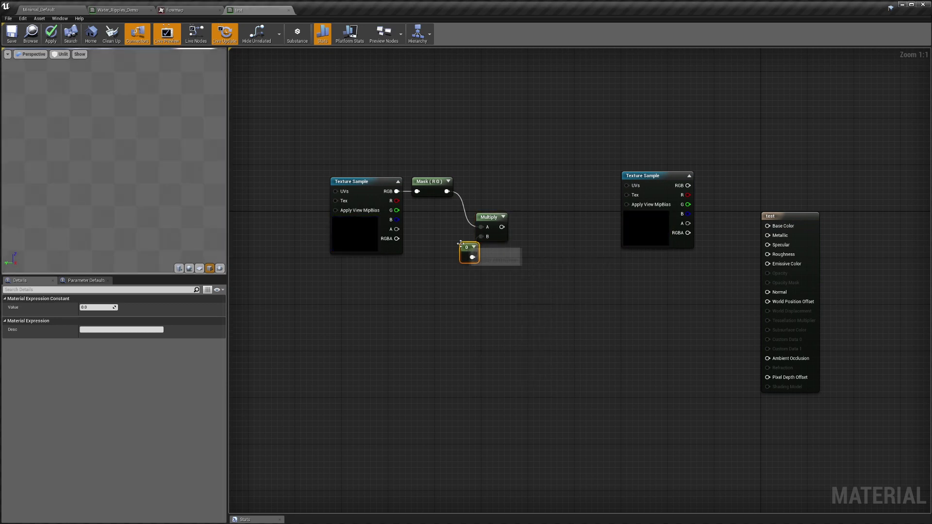
left_click(98, 308)
type("0.")
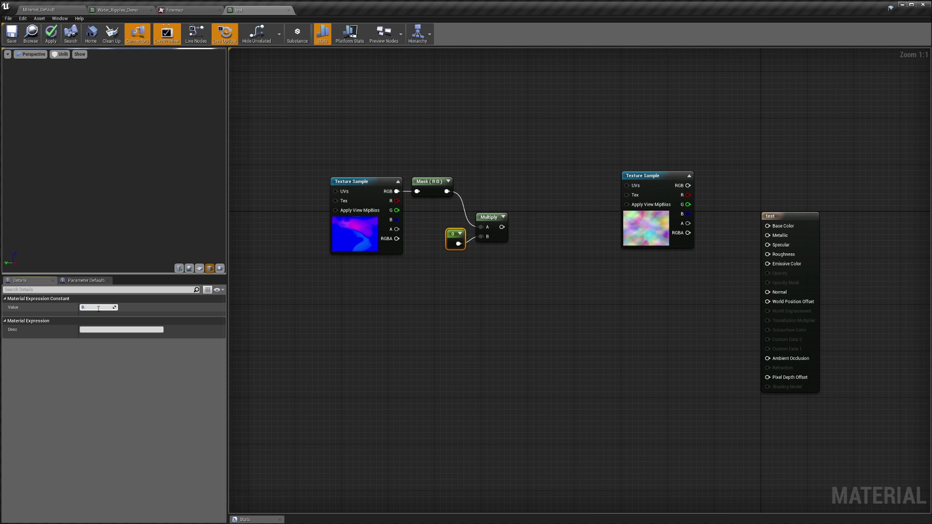
type("25")
key("Return")
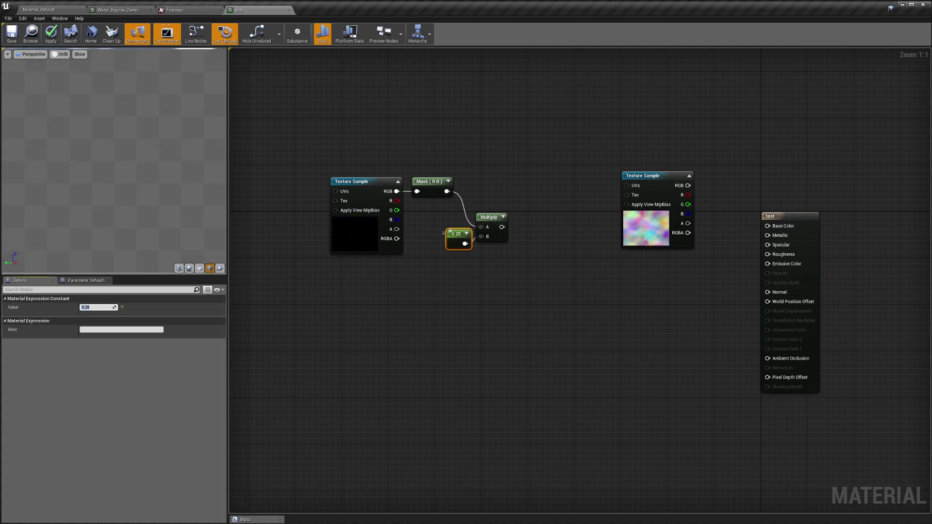
- Move the Multiply node together with its 0.25 constant up next to the mask node
left_click(489, 225, "ctrl")
left_click_drag(489, 226, 472, 196)
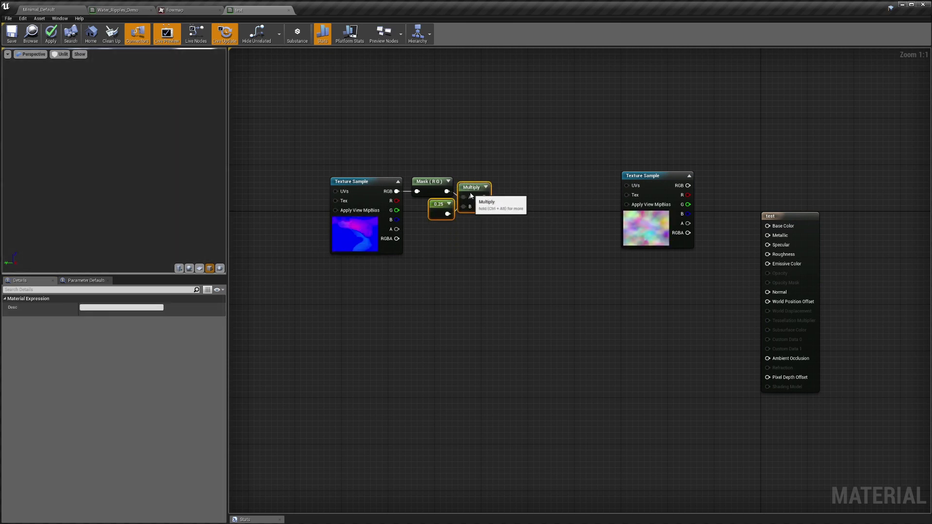
left_click(437, 213)
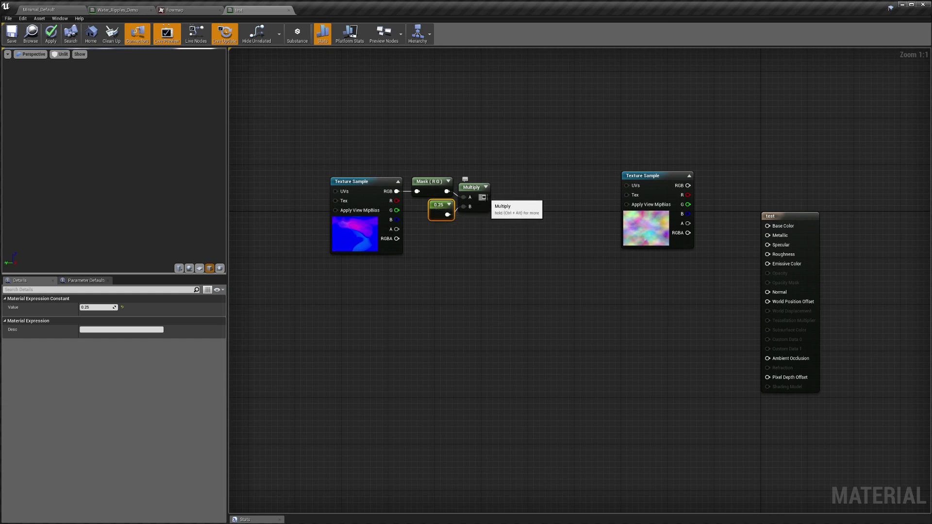
- Add an Add node with its A input fed by the Multiply node's output
left_click_drag(484, 197, 513, 236)
type("add")
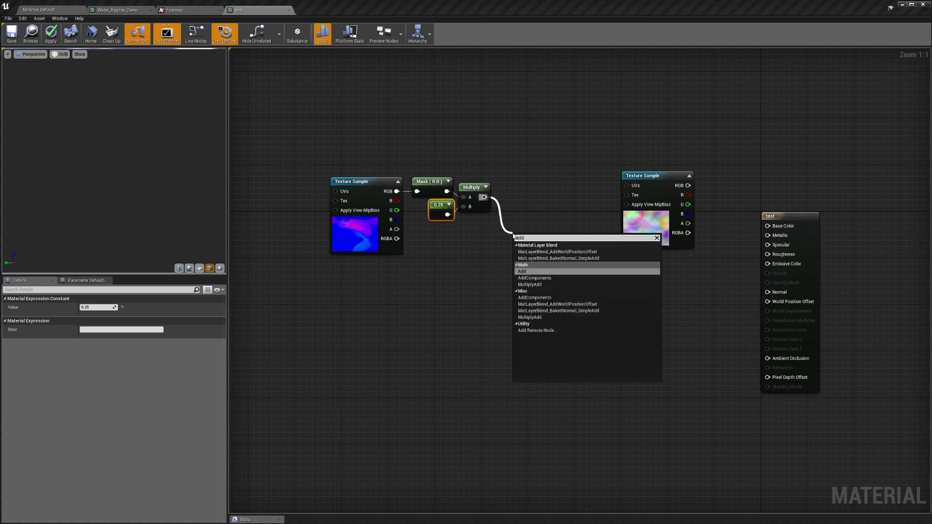
key("Return")
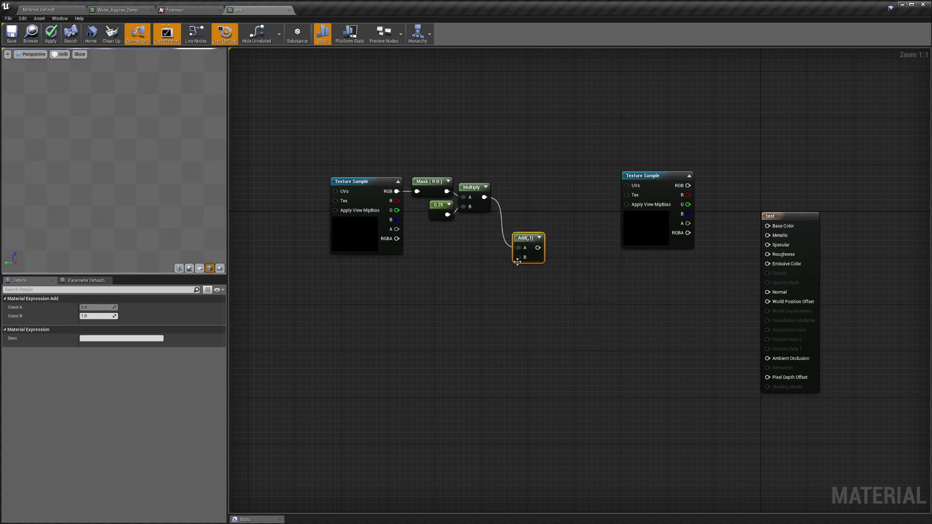
- Feed the Add node's B input with a new TextureCoordinate node placed below the 0.25 constant
left_click_drag(518, 258, 473, 282)
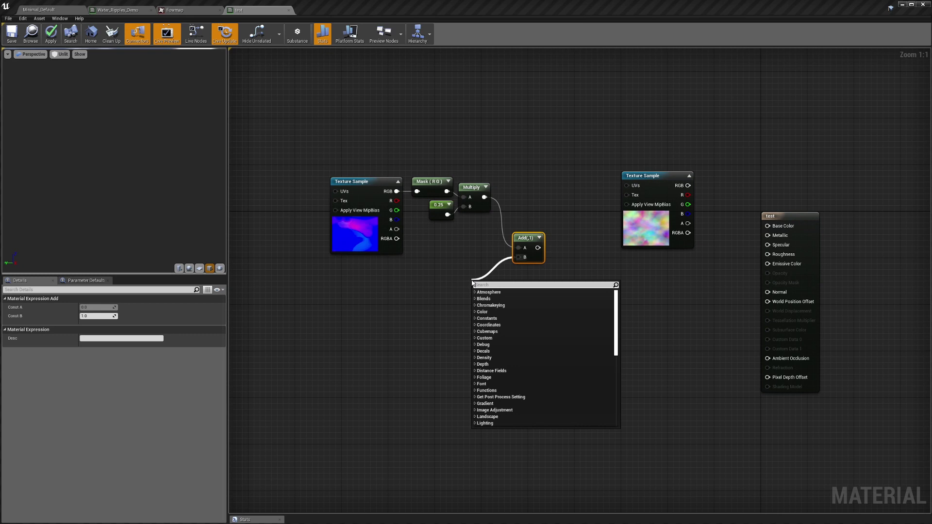
type("text")
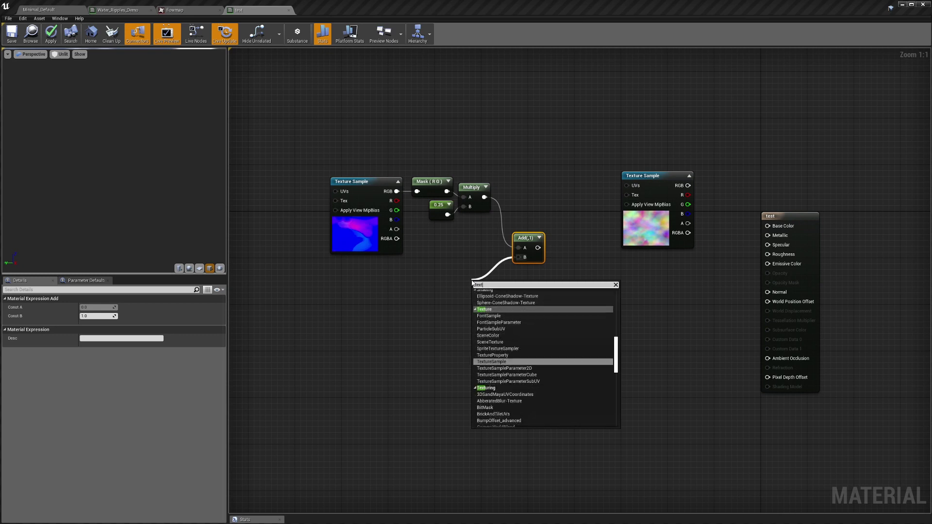
key("Return")
left_click_drag(478, 281, 466, 249)
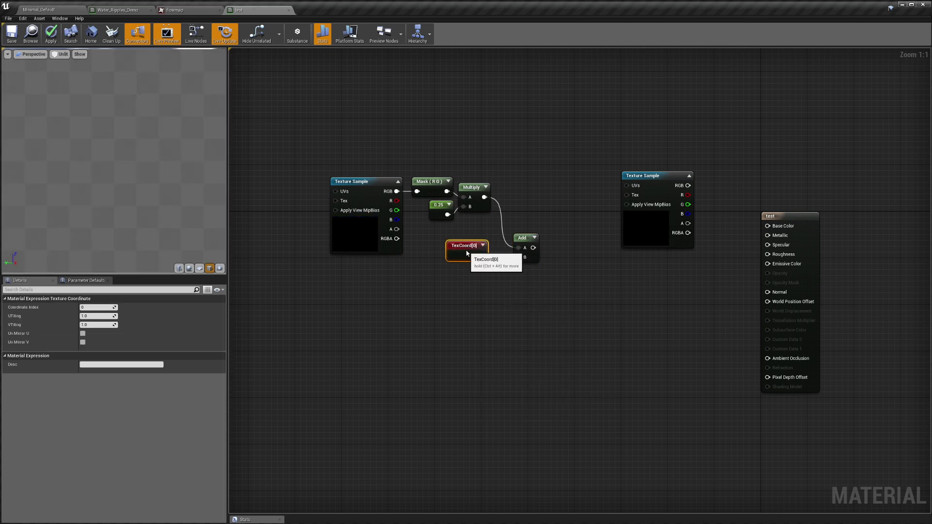
- Move the Add and TexCoord nodes into a compact arrangement beside the Multiply node
left_click_drag(522, 238, 513, 216)
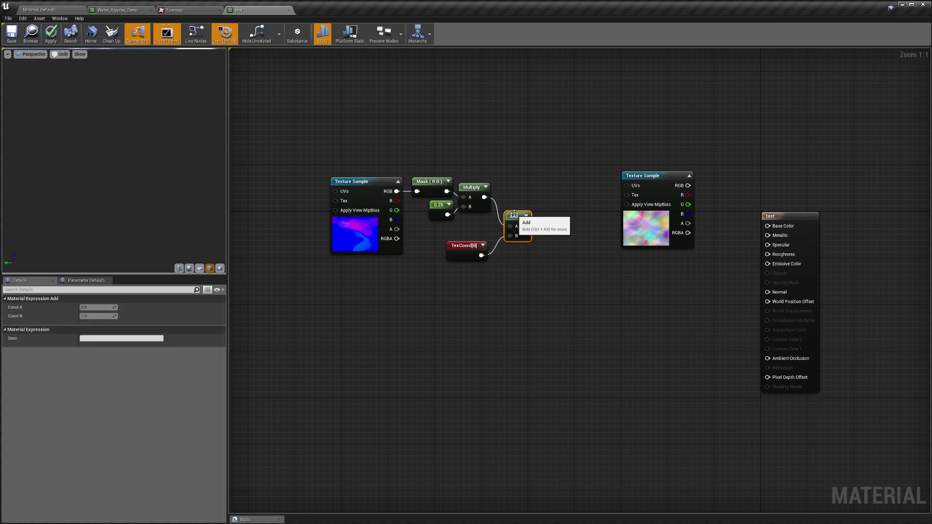
left_click_drag(467, 247, 467, 236)
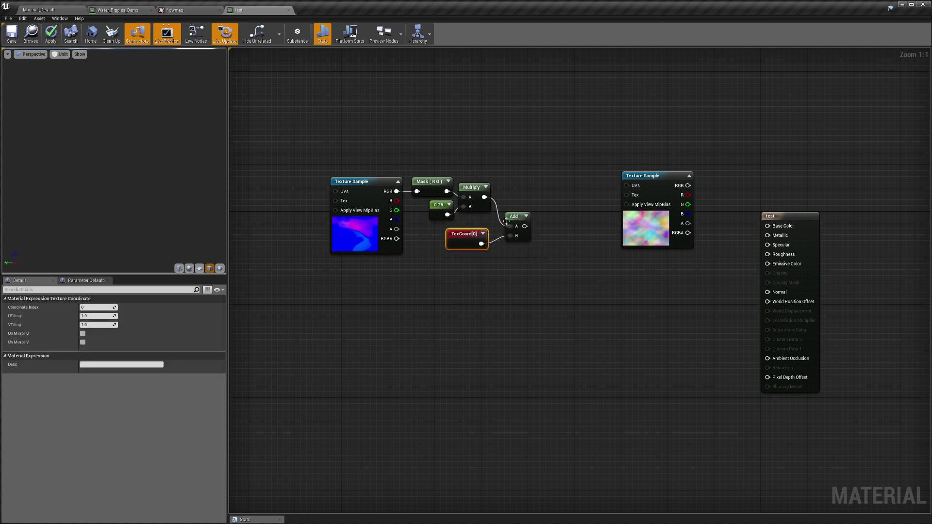
left_click_drag(515, 218, 510, 213)
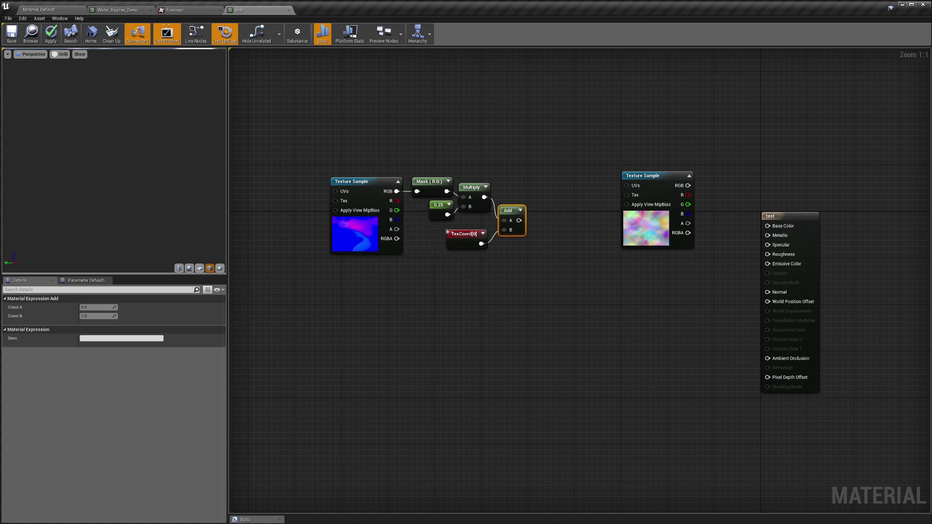
left_click_drag(466, 235, 459, 235)
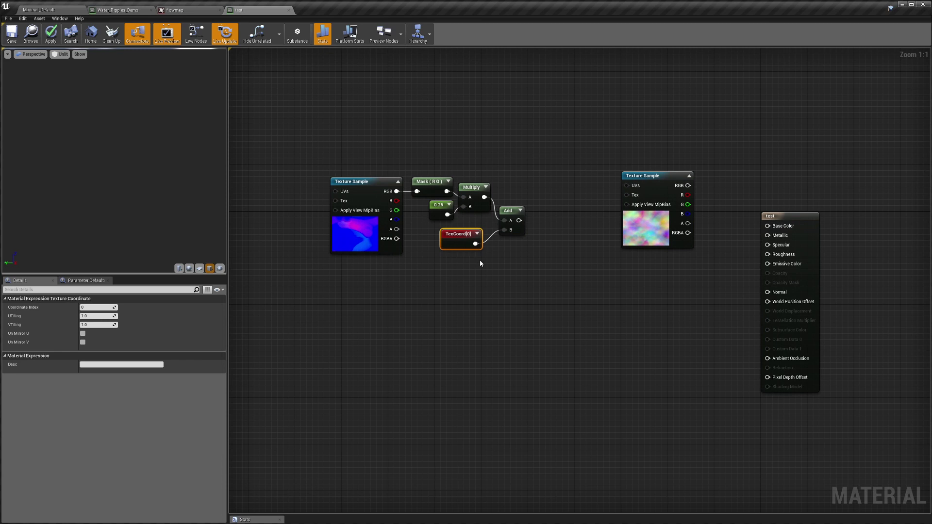
- Connect TexCoord to the distortion Texture Sample's UVs and its R output to Base Color, placing the sample level with the material node
left_click_drag(475, 243, 627, 186)
left_click_drag(687, 186, 747, 210)
left_click(727, 209)
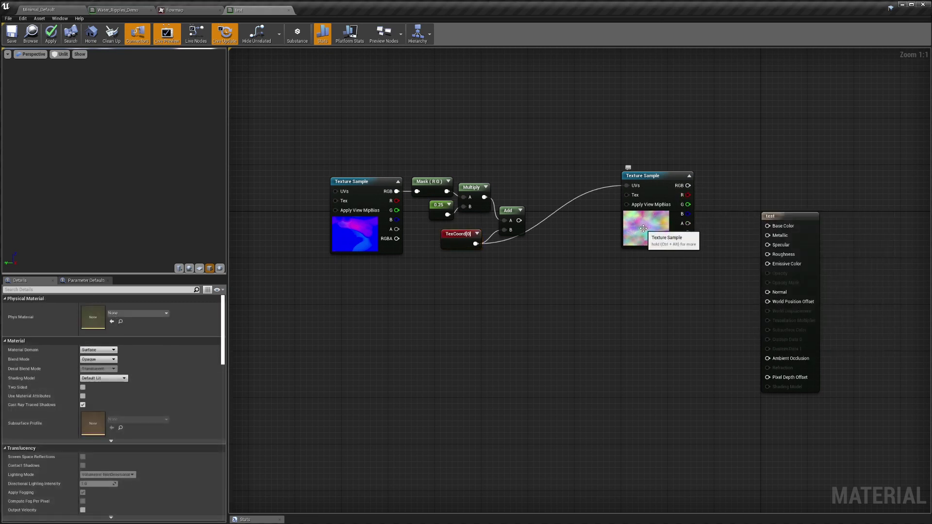
left_click_drag(693, 194, 767, 226)
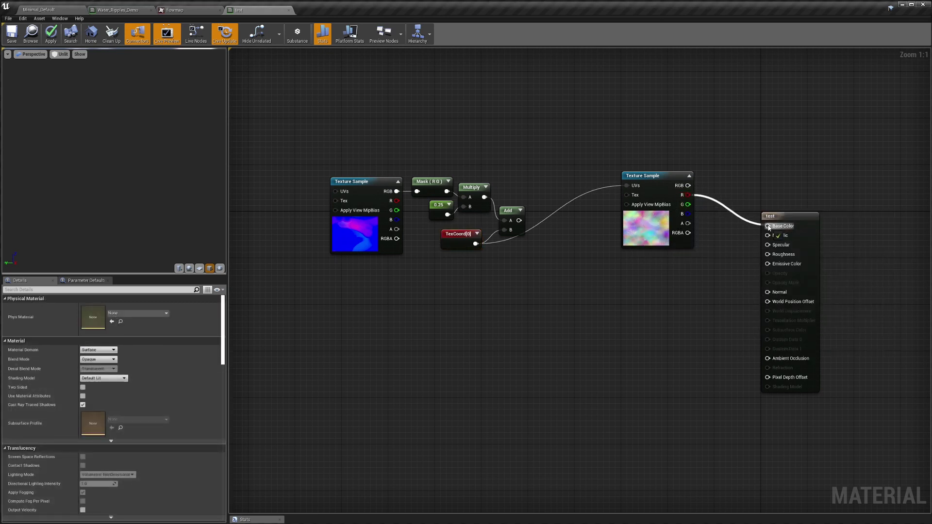
left_click_drag(655, 181, 655, 228)
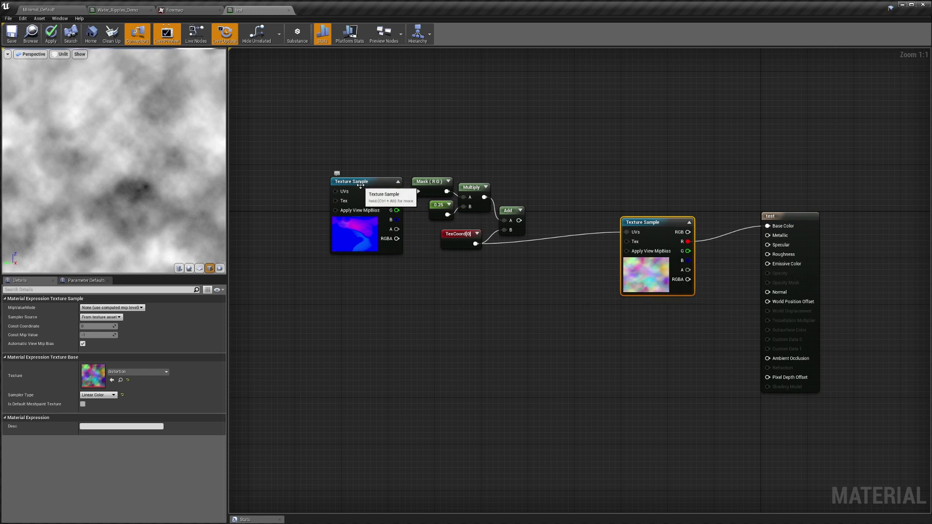
- Review the painted flow map in FlowMapPainter, return to the material graph and select the distortion Texture Sample
left_click(361, 228)
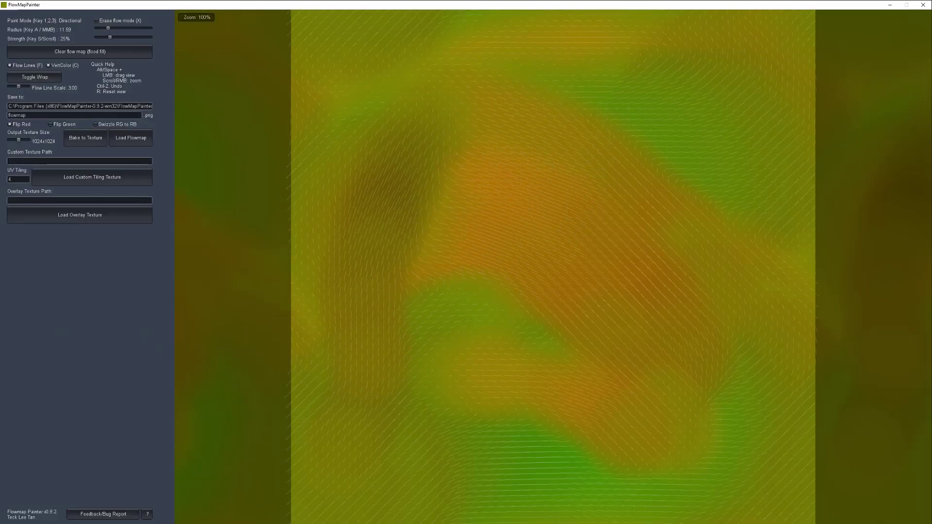
left_click(87, 519)
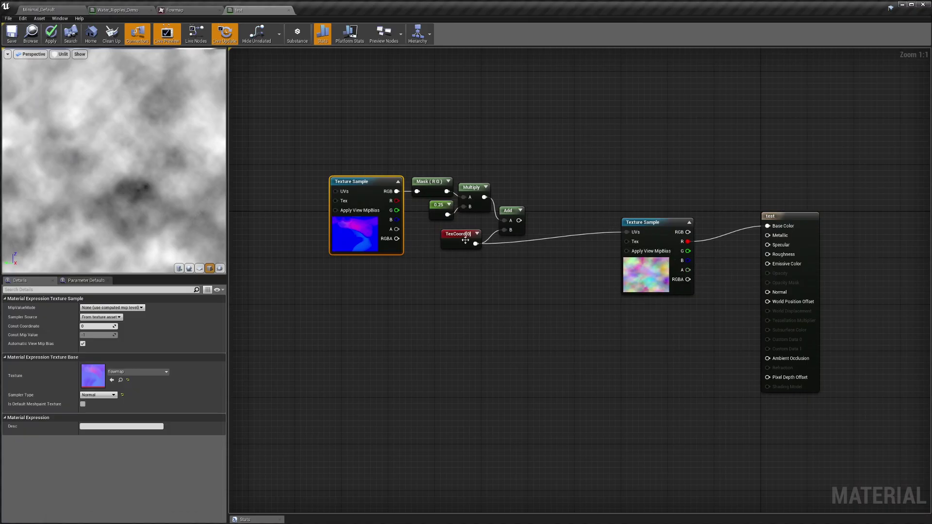
left_click(660, 221)
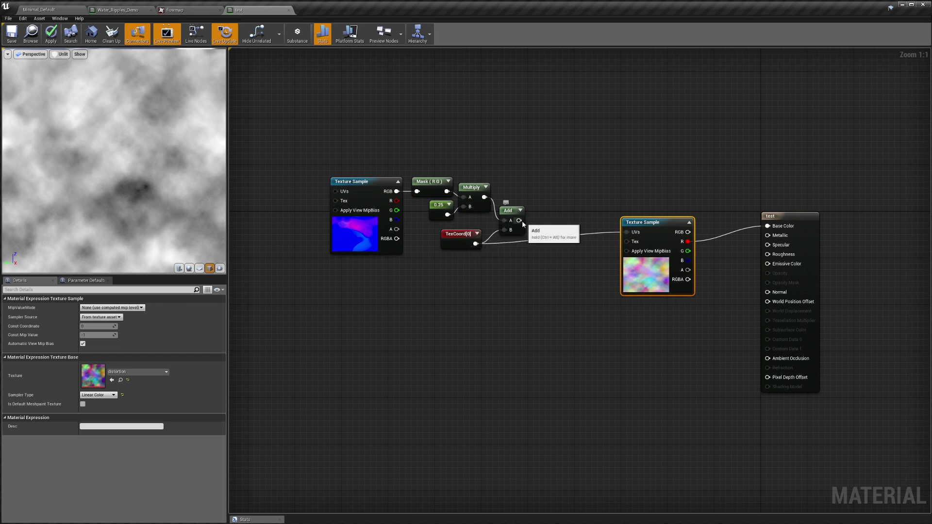
- Connect the Add node's output to the distortion Texture Sample's UVs and move Add and TexCoord next to that sample
left_click_drag(518, 220, 626, 232)
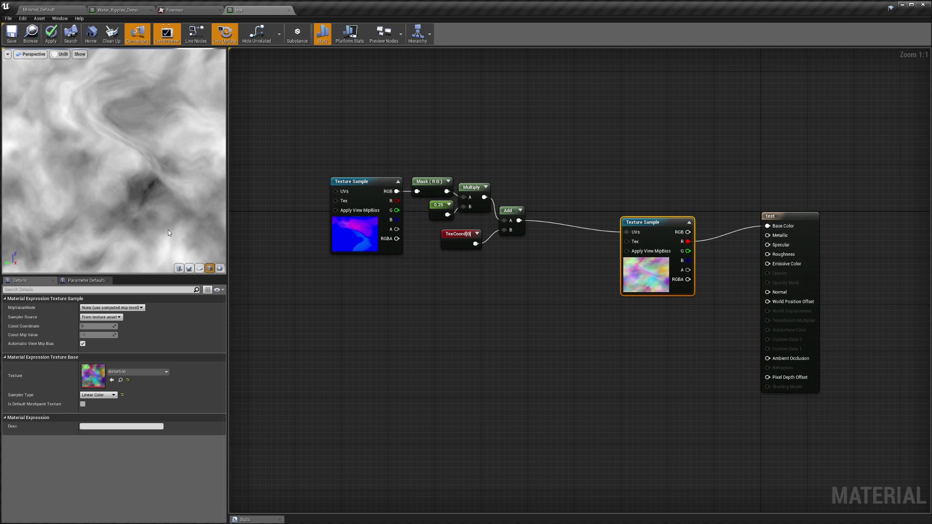
left_click_drag(537, 291, 537, 251)
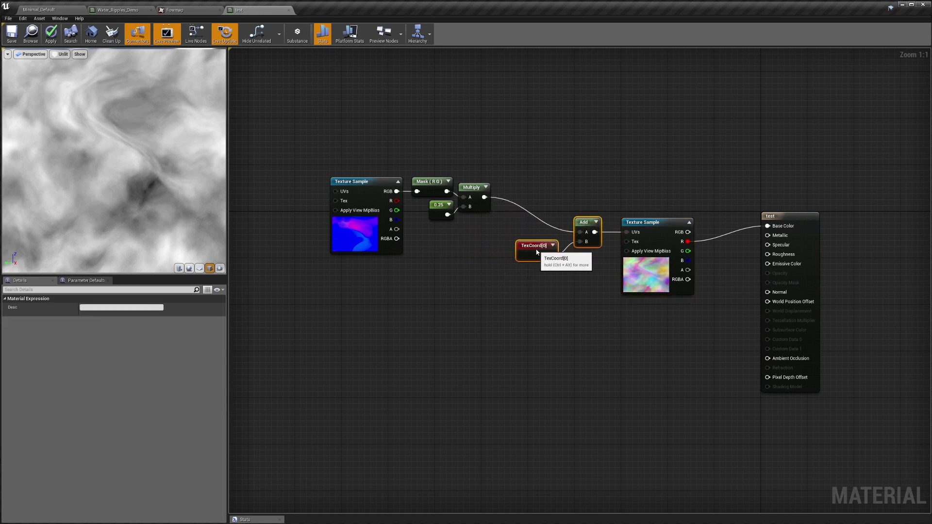
left_click_drag(536, 251, 543, 251)
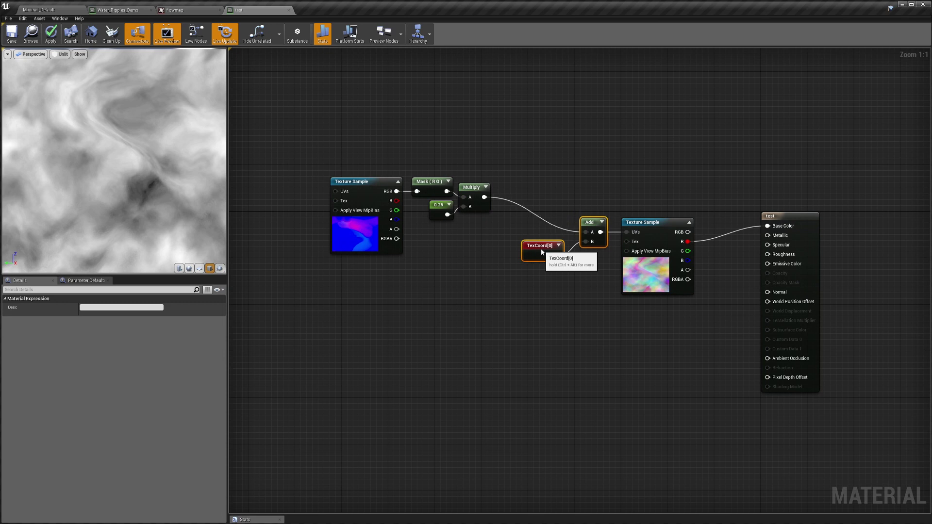
- Add a Time node below the Multiply node with the 0.25 constant
right_click(427, 273)
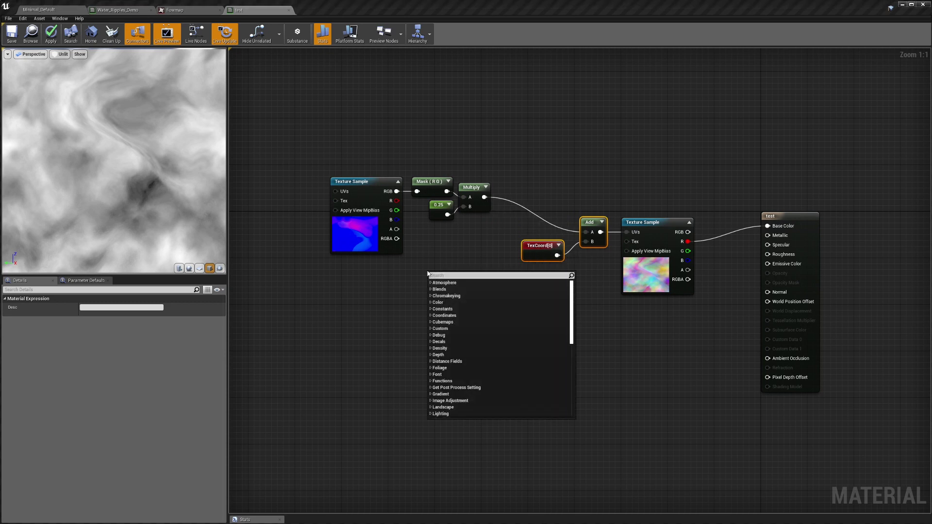
type("time")
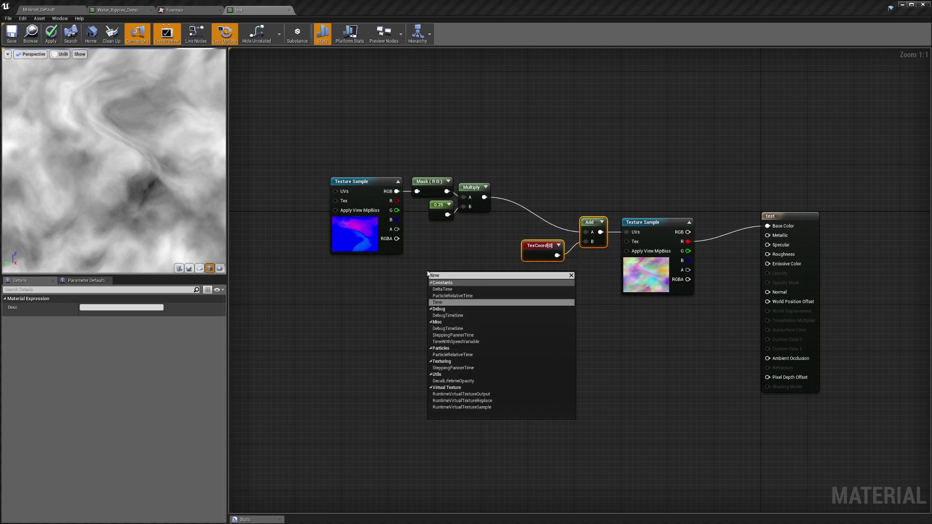
left_click(451, 303)
left_click_drag(447, 265, 458, 254)
- Multiply the scaled flow map by Time in a second Multiply node and feed its output into the Add node's A input
left_click_drag(484, 197, 519, 222)
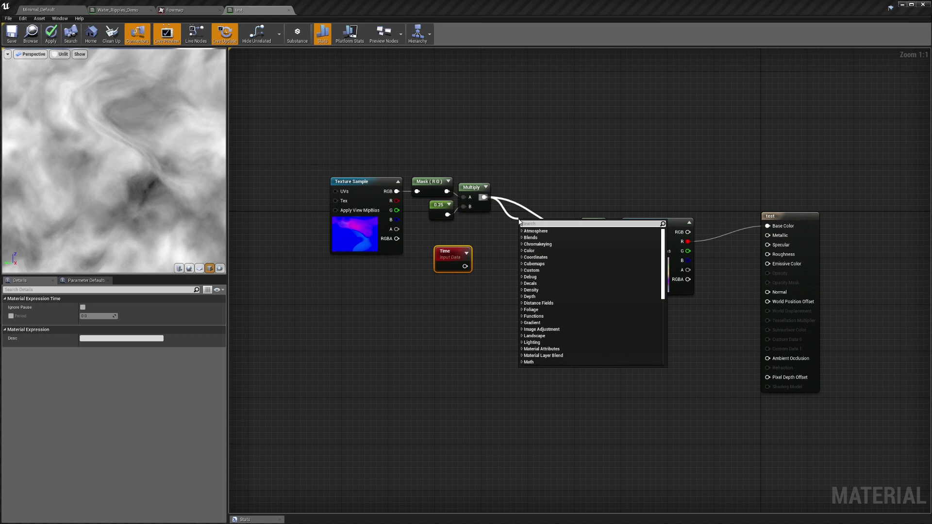
type("mul")
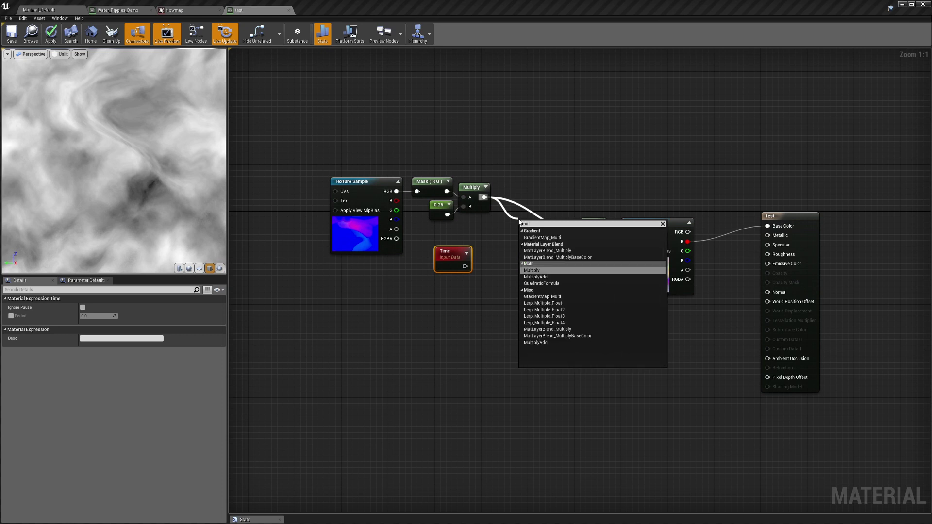
left_click(532, 270)
left_click_drag(465, 266, 588, 232)
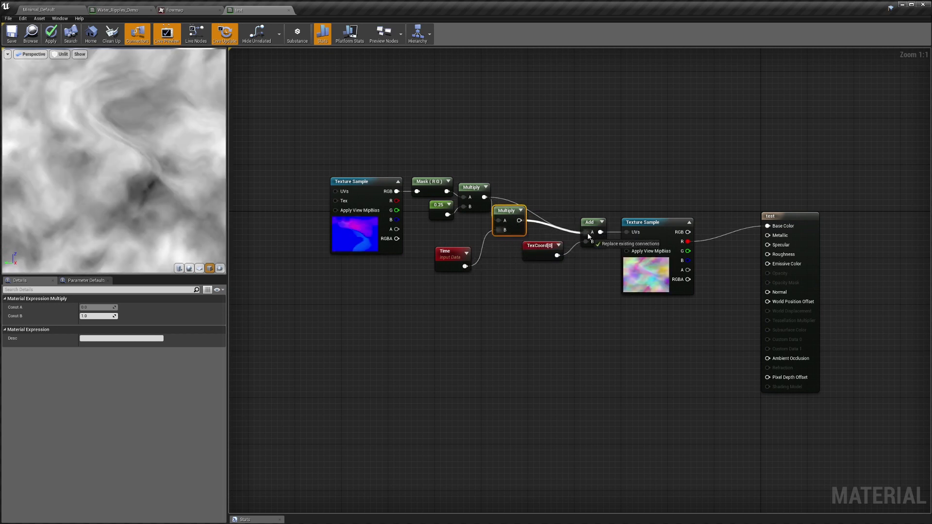
left_click_drag(509, 217, 527, 212)
left_click_drag(446, 253, 464, 236)
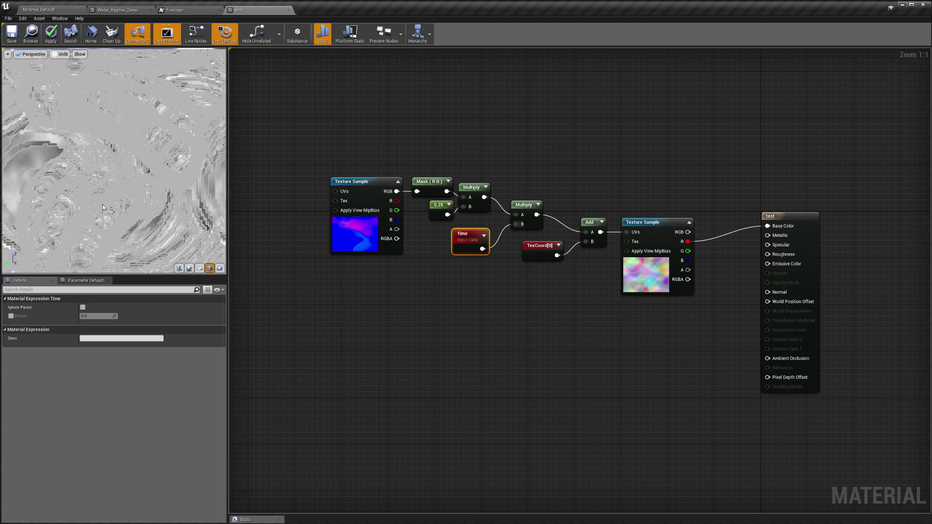
- Insert a Frac node between Time and the second Multiply node's B input, spacing out Time and Frac
left_click_drag(469, 240, 387, 275)
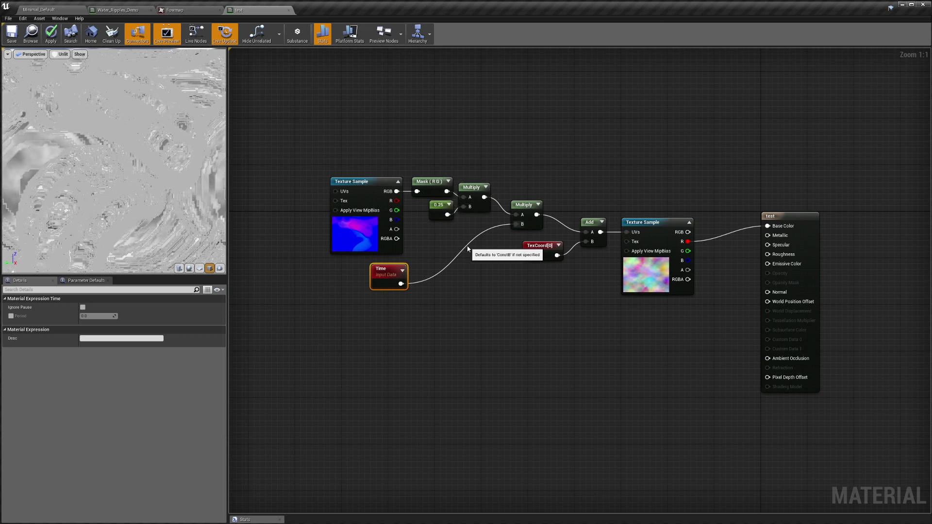
left_click_drag(401, 283, 460, 282)
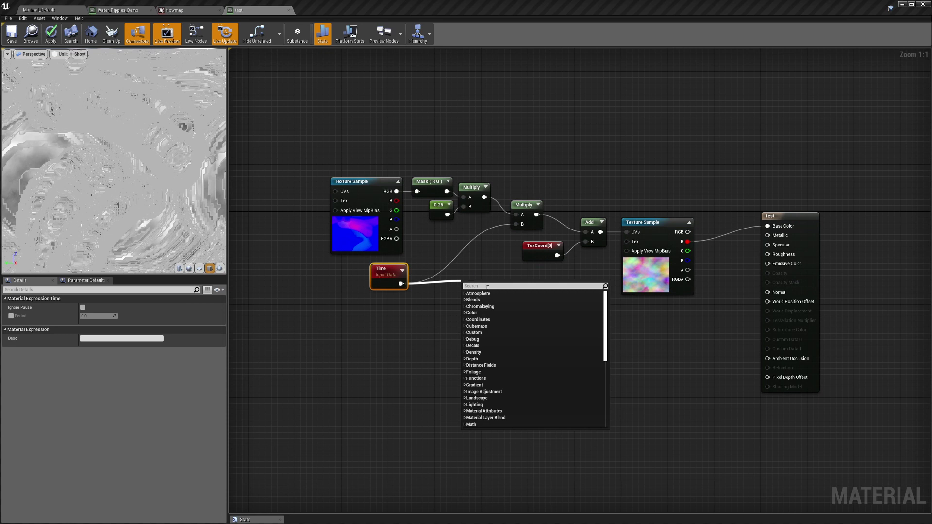
type("frac")
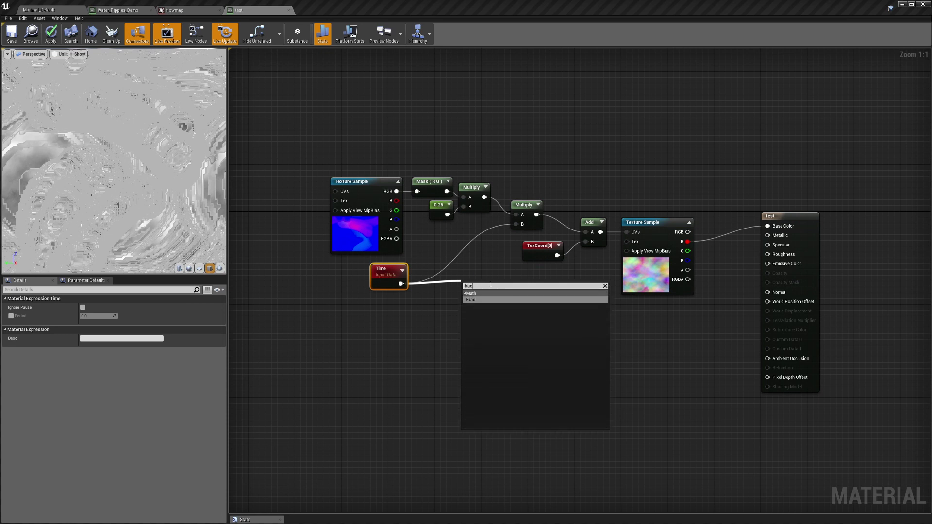
left_click(481, 300)
left_click_drag(478, 294, 450, 278)
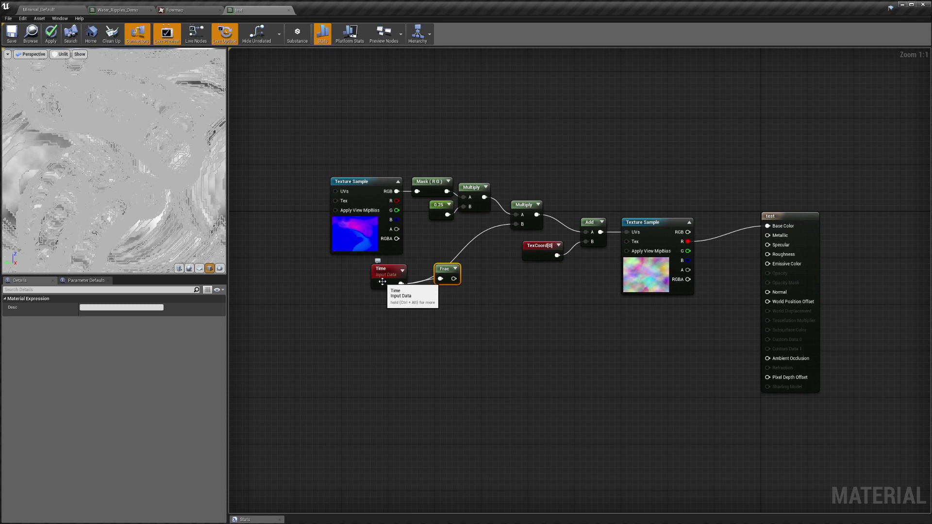
left_click_drag(453, 278, 515, 224)
left_click_drag(444, 272, 427, 278)
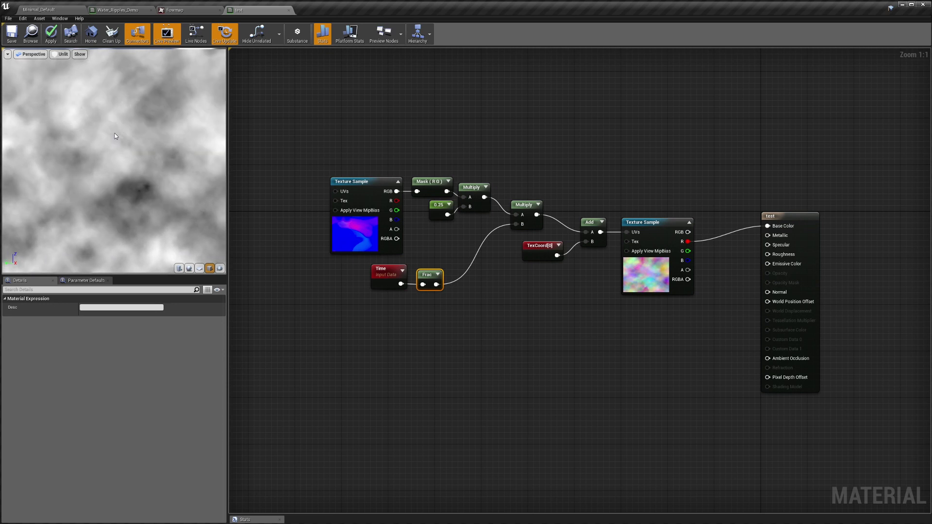
left_click_drag(402, 274, 447, 277)
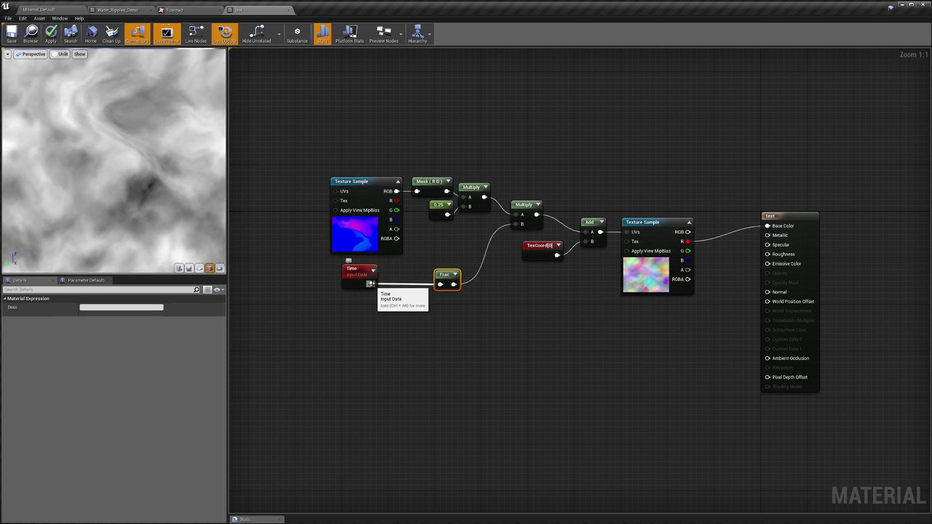
- Add an Add node below Frac with its A input fed by the Time node
left_click_drag(370, 284, 414, 327)
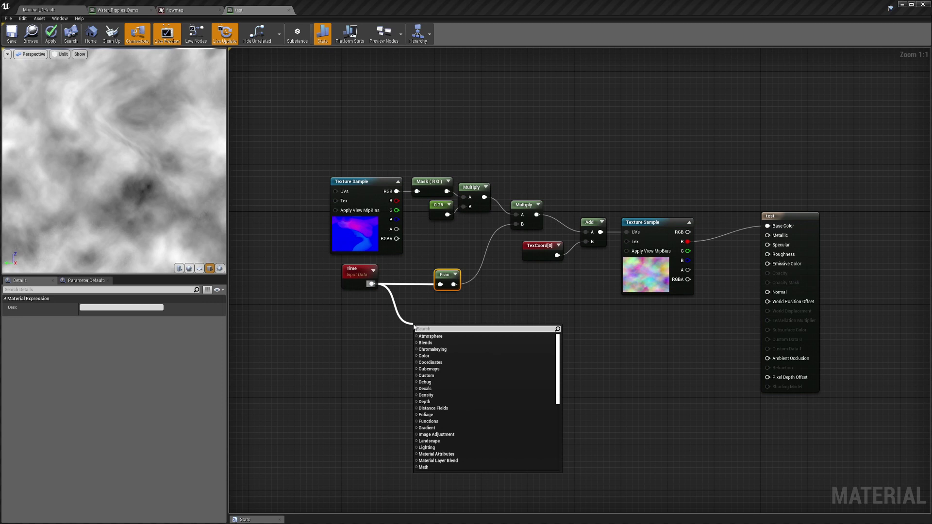
type("add")
left_click(429, 362)
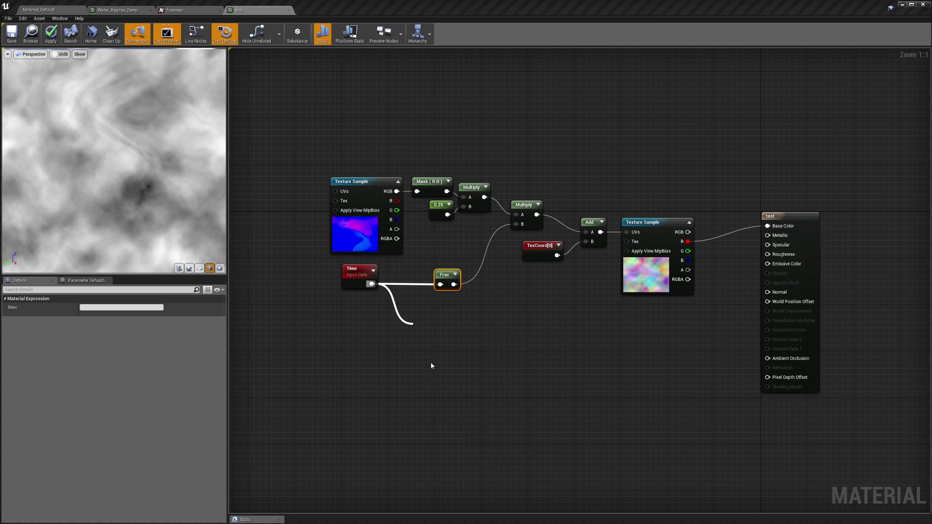
- Connect a new Constant node to the new Add node's B input and set its value to 0.5
left_click_drag(419, 348, 392, 362)
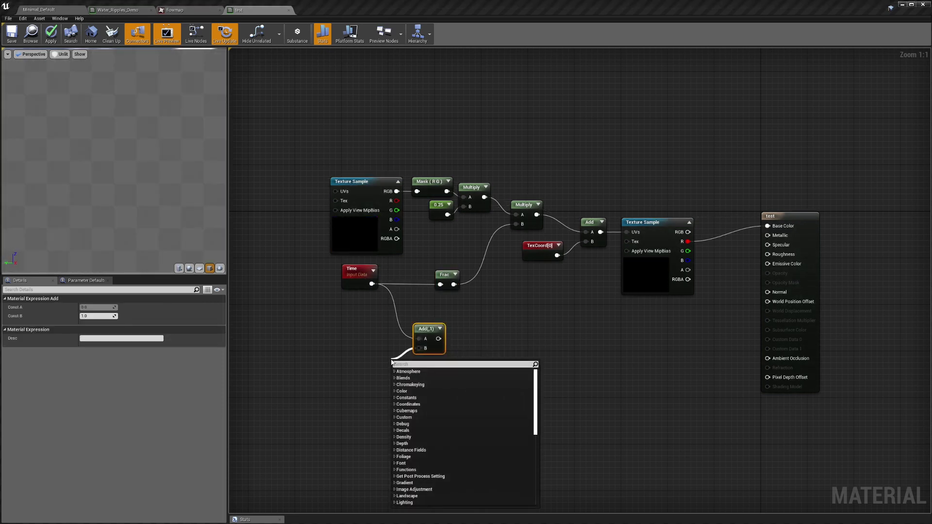
type("const")
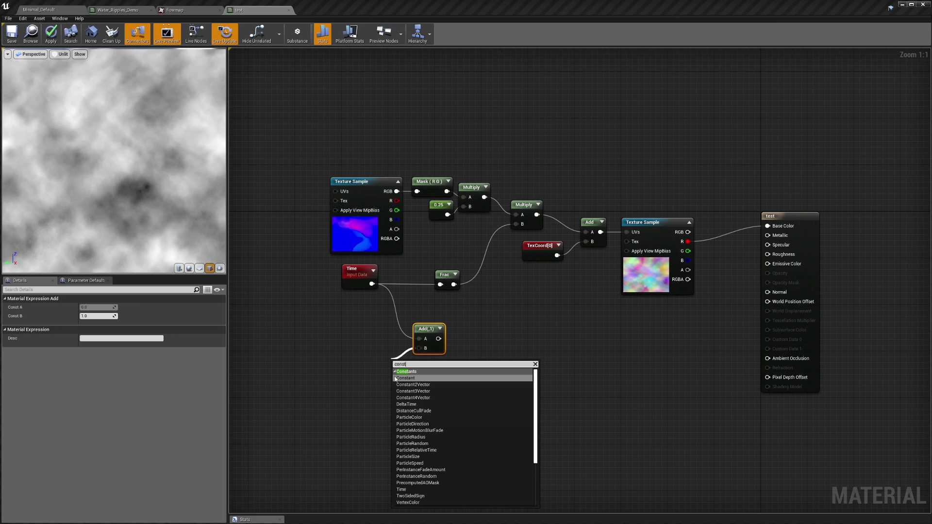
left_click(405, 378)
left_click_drag(398, 367, 386, 351)
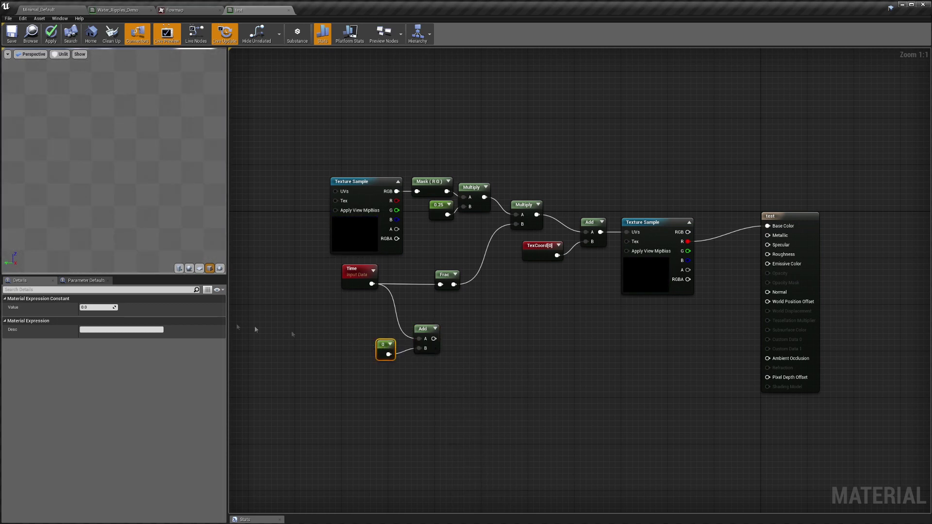
left_click(97, 307)
type("0.5")
key("Return")
- Move the new Add node and its 0.5 constant up closer to the Time node
left_click_drag(423, 329, 460, 297)
left_click_drag(371, 308, 443, 383)
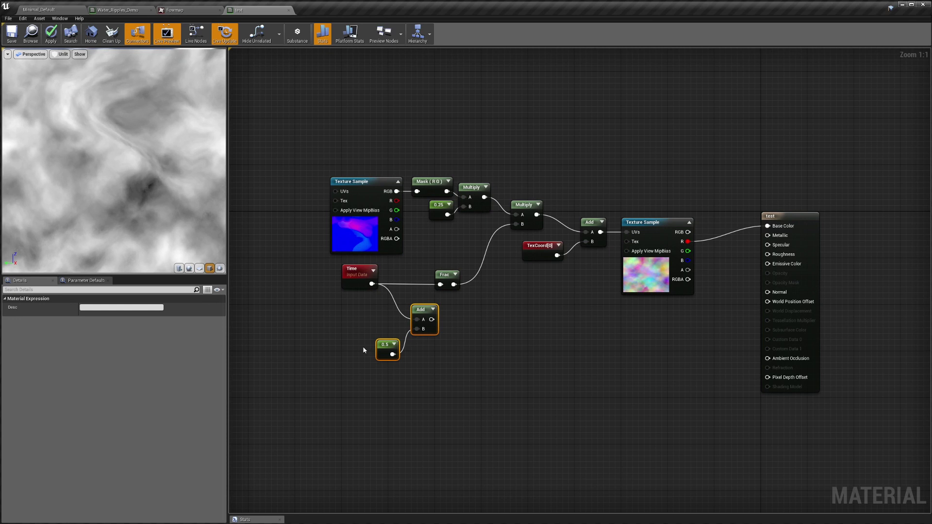
left_click(363, 350)
- Add a Frac node to the lower Add node's output and align it beneath the existing Frac node
left_click_drag(386, 345, 454, 332)
type("frac")
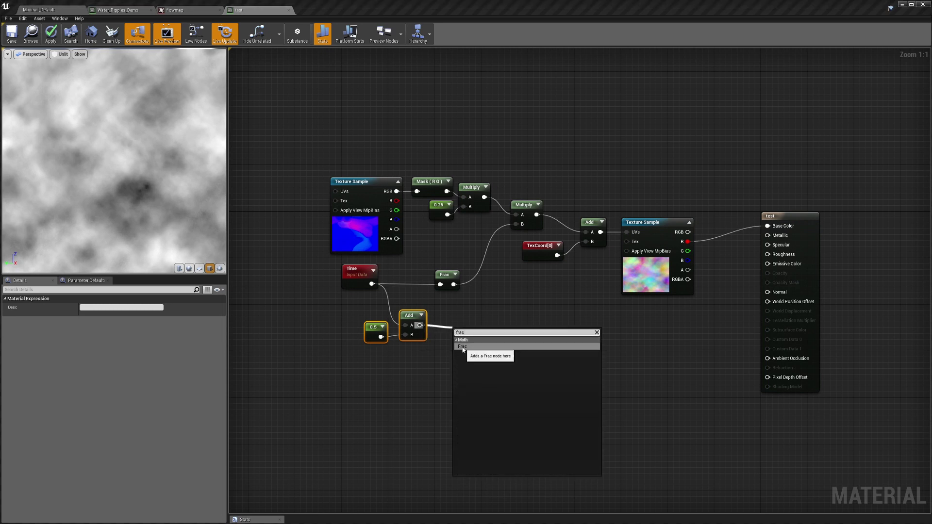
left_click(463, 347)
left_click_drag(461, 337, 449, 318)
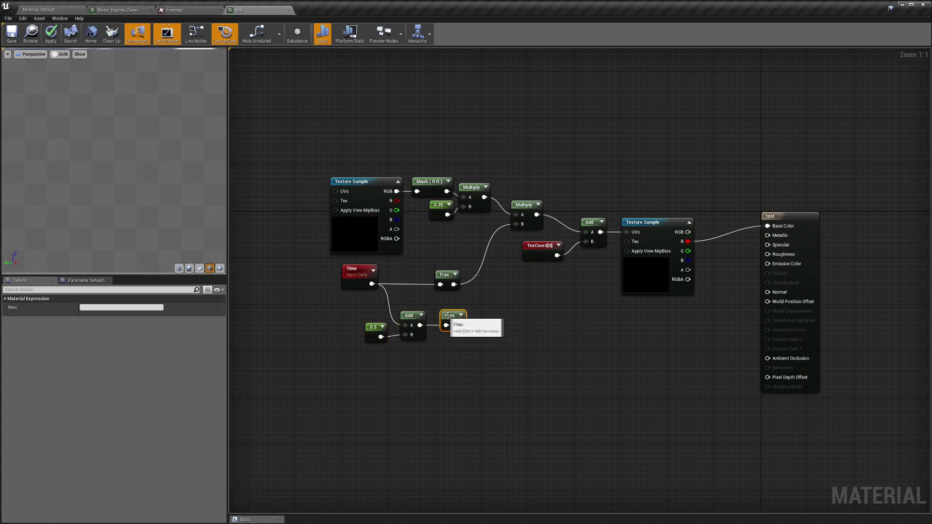
left_click(359, 307)
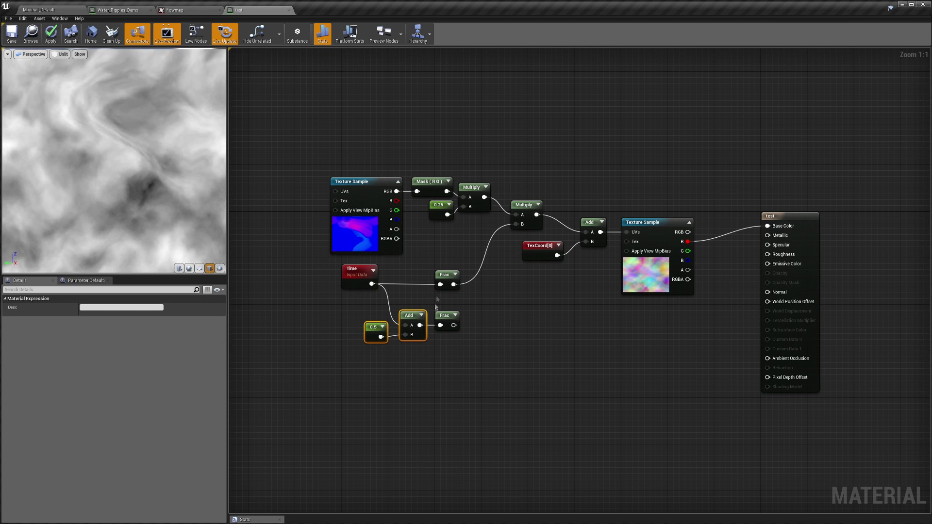
left_click_drag(339, 311, 472, 370)
left_click(513, 343)
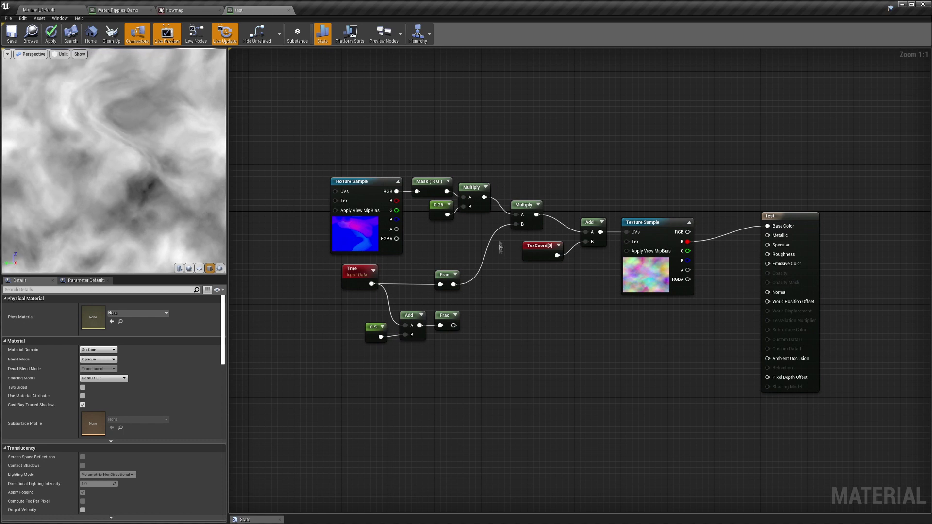
- Duplicate the second Multiply node, the upper Add node and the distortion Texture Sample, placing the copies directly below the originals
left_click_drag(512, 176, 597, 255)
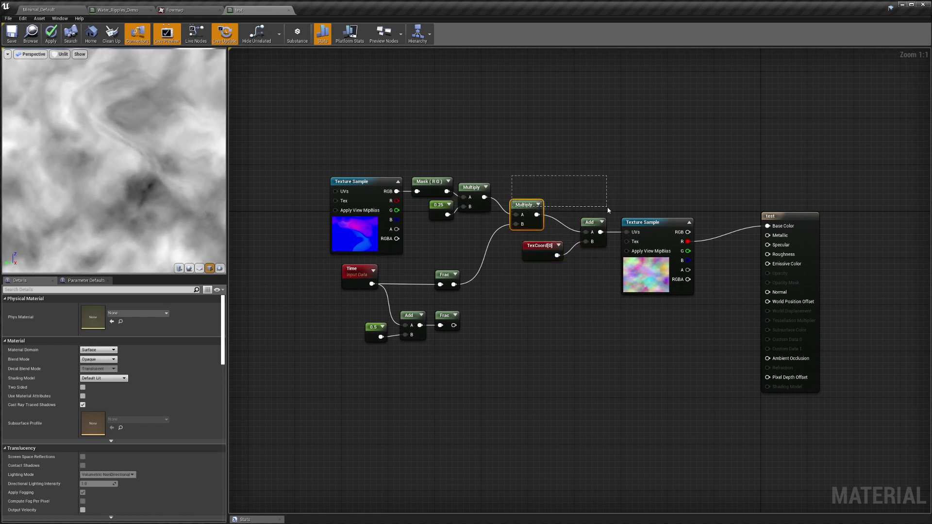
left_click_drag(573, 209, 655, 224)
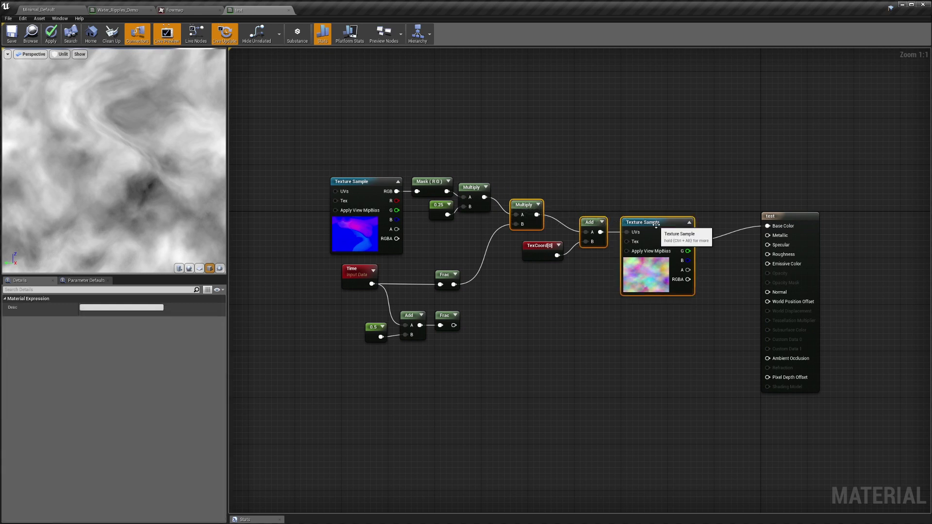
key("ctrl+w")
left_click_drag(729, 237, 631, 308)
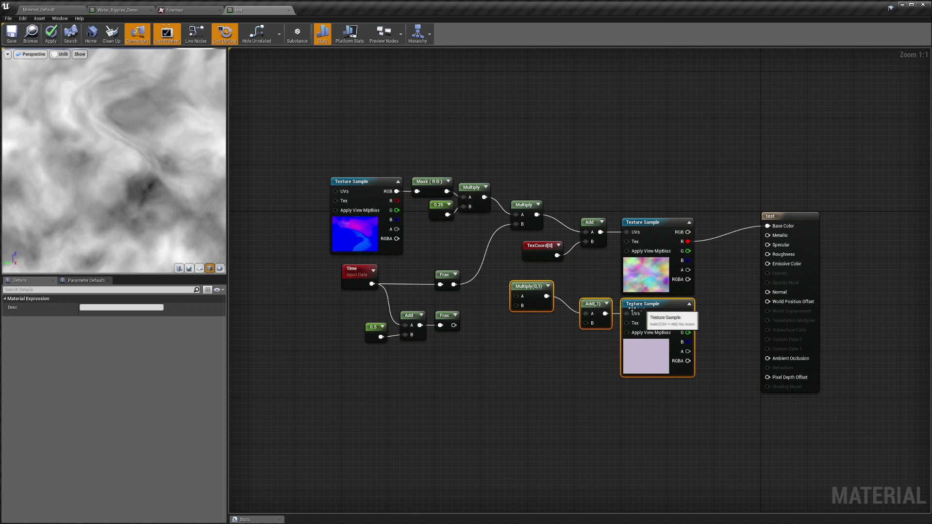
left_click(479, 327)
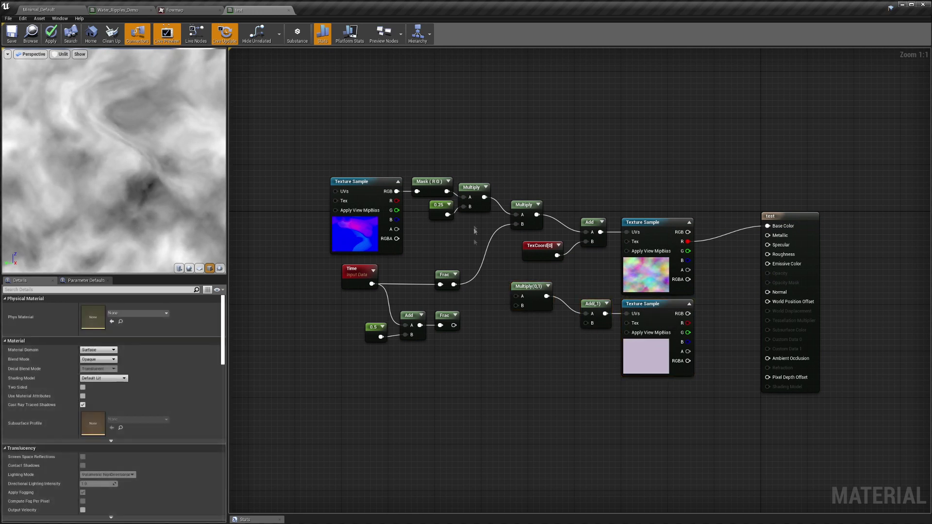
- Connect the first Multiply node's output to the copied Multiply's A input and the lower Frac node to its B input
left_click_drag(484, 197, 492, 237)
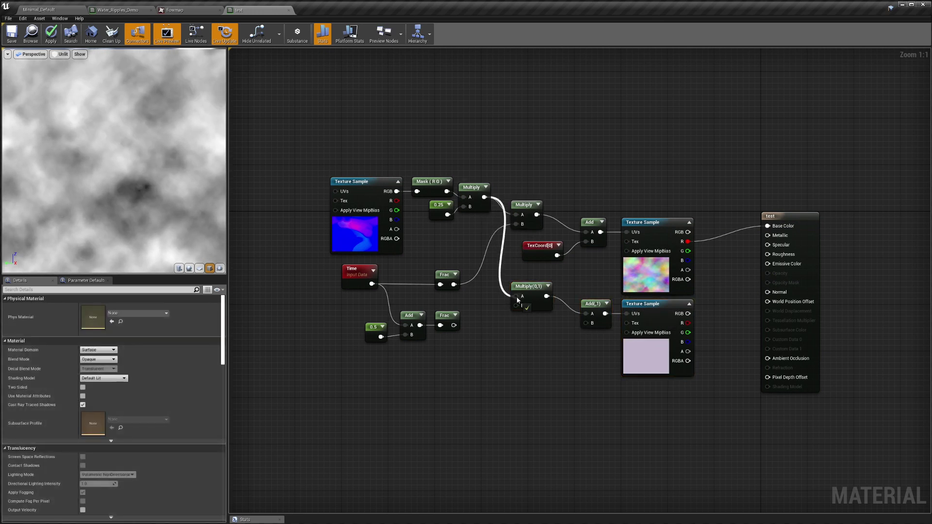
left_click_drag(517, 299, 516, 297)
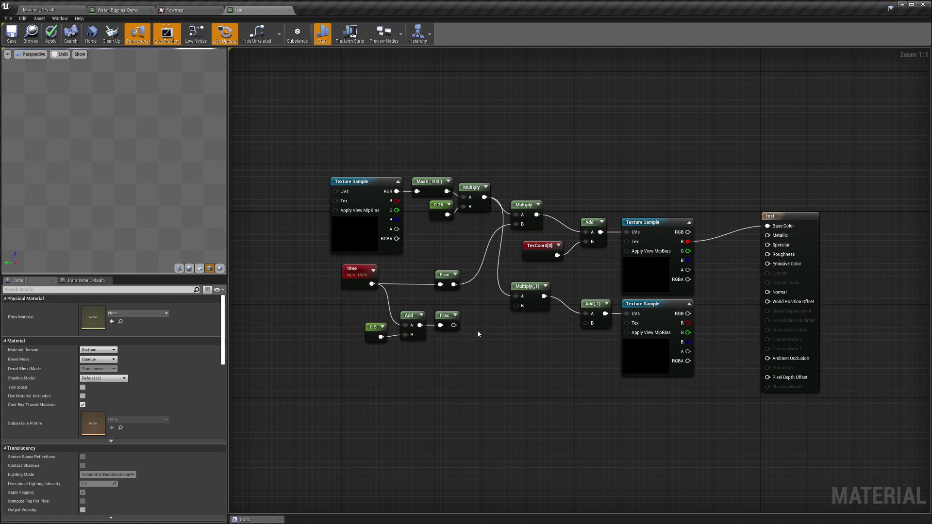
left_click_drag(454, 325, 517, 305)
left_click_drag(353, 303, 534, 388)
left_click(467, 370)
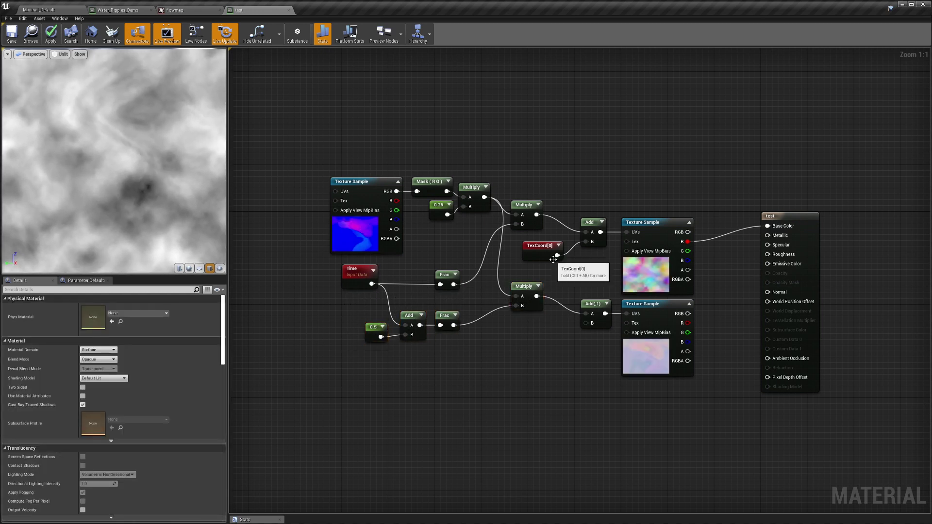
- Connect the TexCoord node to the copied Add node's B input and check the lower distortion and flow map samples' settings
left_click_drag(553, 259, 586, 325)
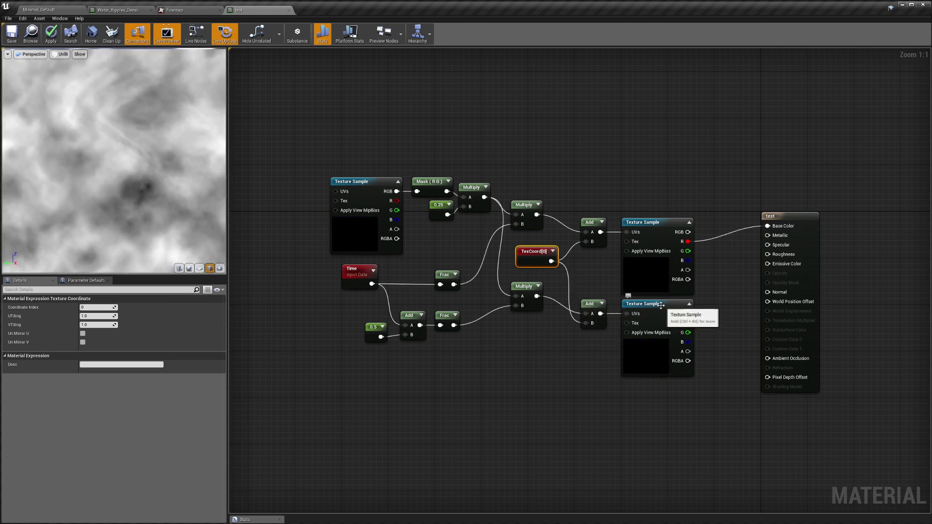
left_click(652, 284)
left_click(654, 305)
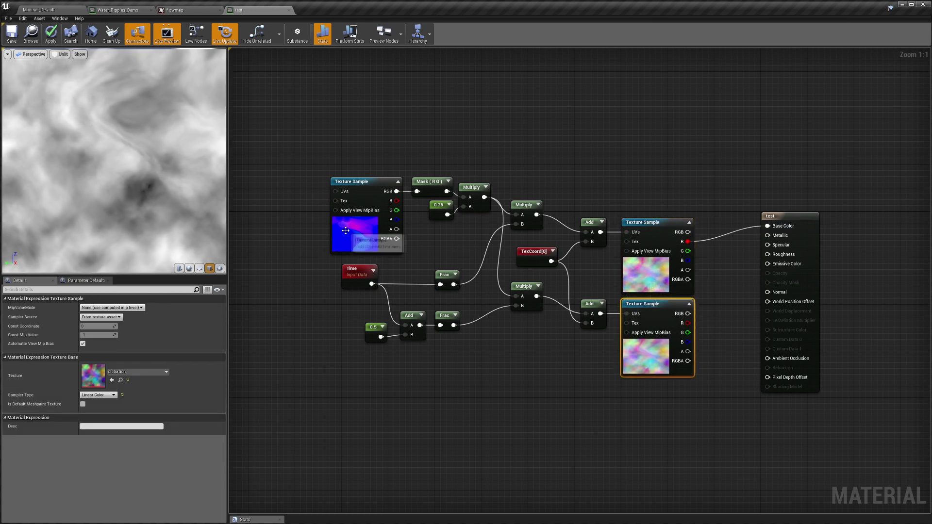
left_click(349, 189)
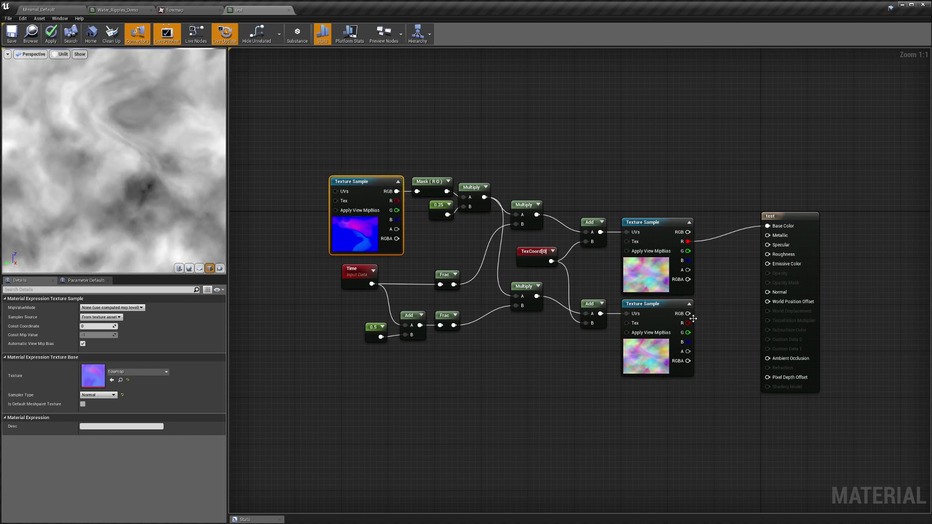
- Preview the lower sample's red channel and the upper sample's RGB in Base Color, and reconnect the upper sample's red channel
left_click_drag(688, 323, 767, 226)
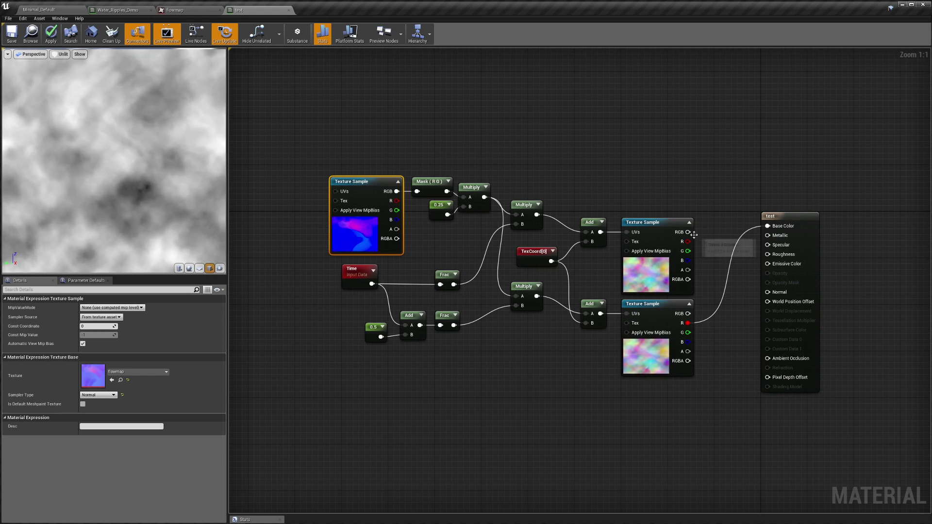
left_click_drag(687, 232, 767, 226)
left_click(705, 214)
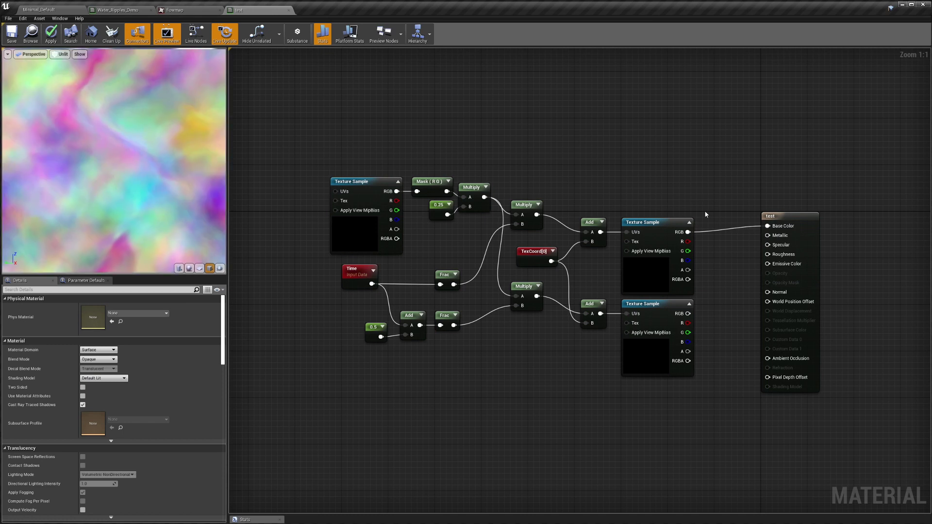
left_click_drag(687, 241, 690, 243)
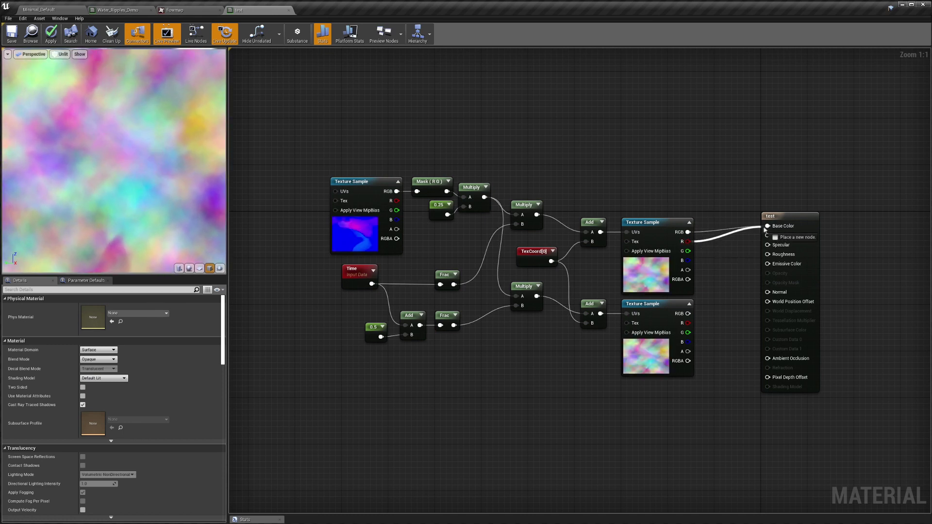
left_click_drag(767, 229, 767, 226)
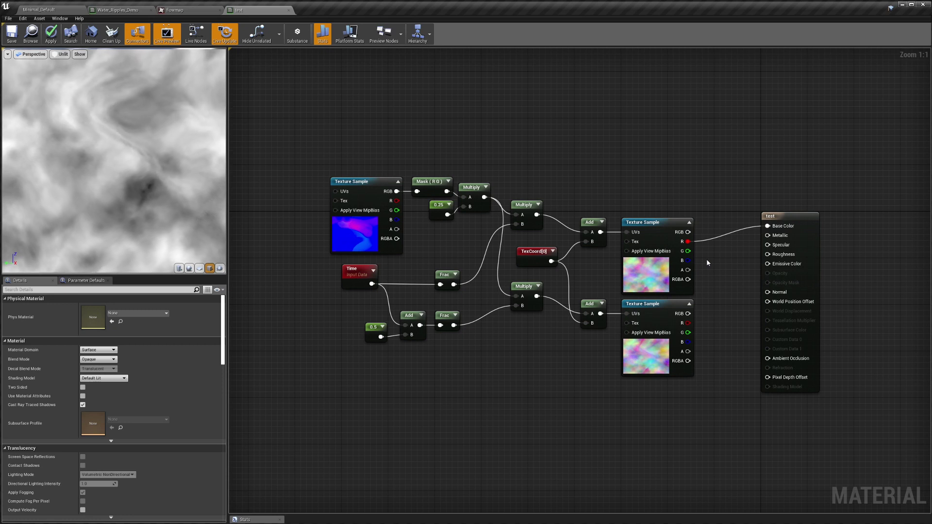
- Add a LinearInterpolate node between the distortion samples, with the upper sample's red channel in A and the lower one's in B
left_click_drag(687, 242, 720, 272)
type("Lerp")
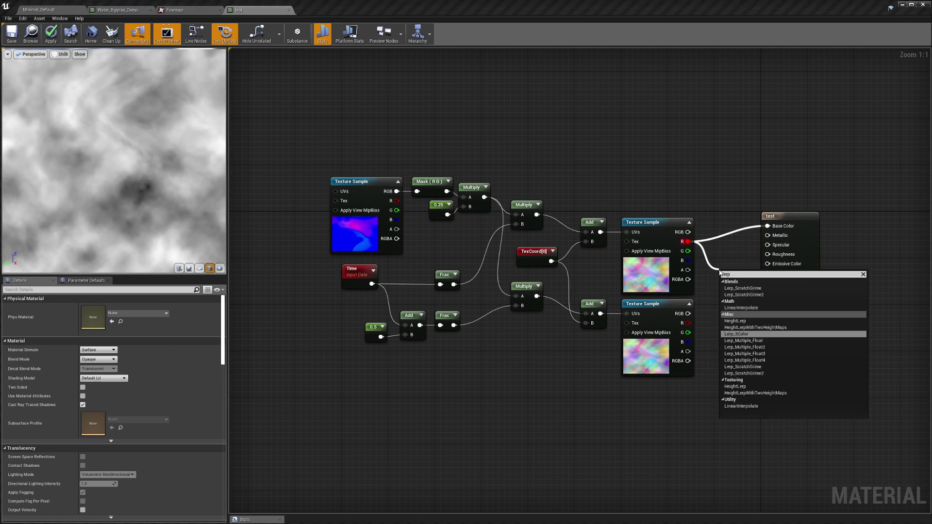
left_click(747, 406)
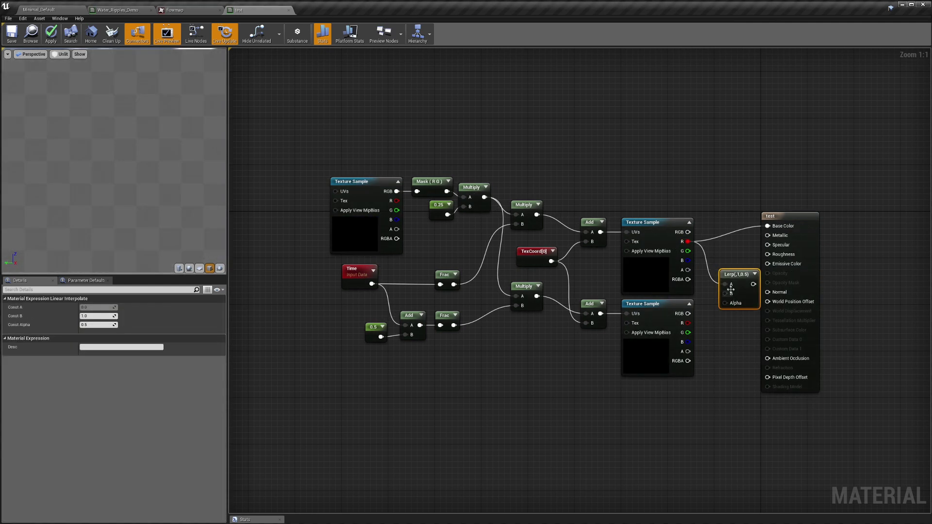
left_click_drag(733, 277, 722, 260)
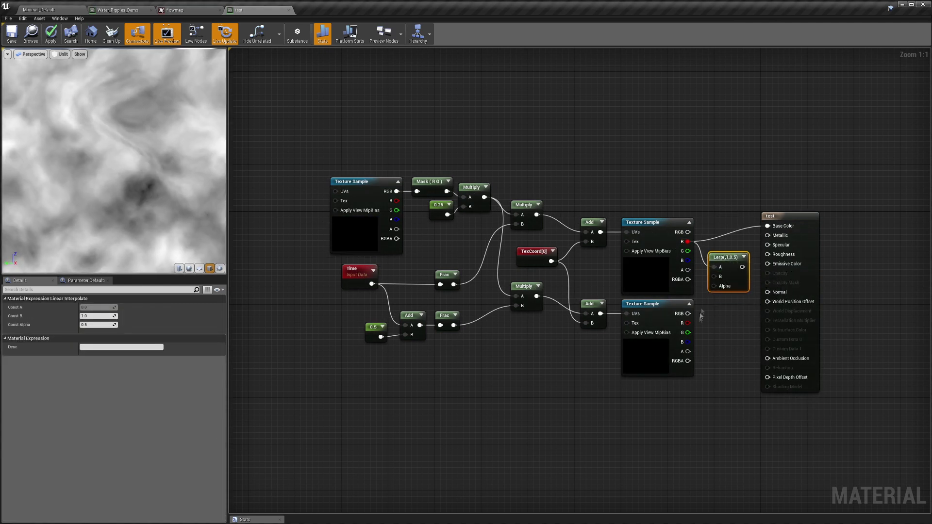
left_click_drag(686, 322, 713, 275)
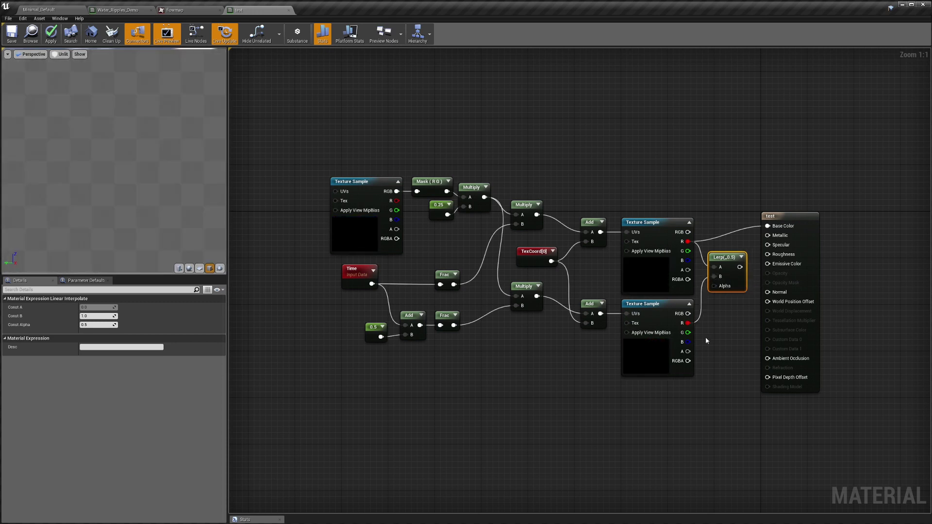
left_click_drag(721, 262, 721, 275)
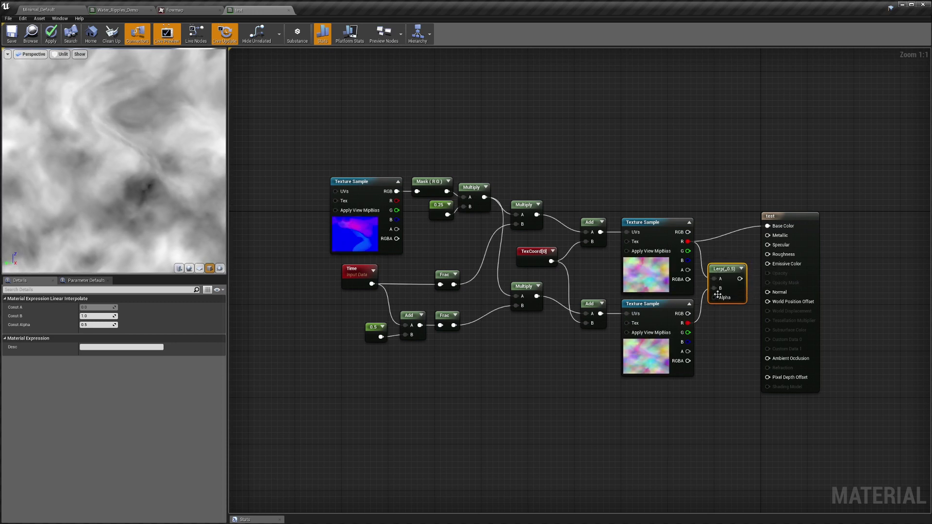
left_click_drag(714, 298, 709, 336)
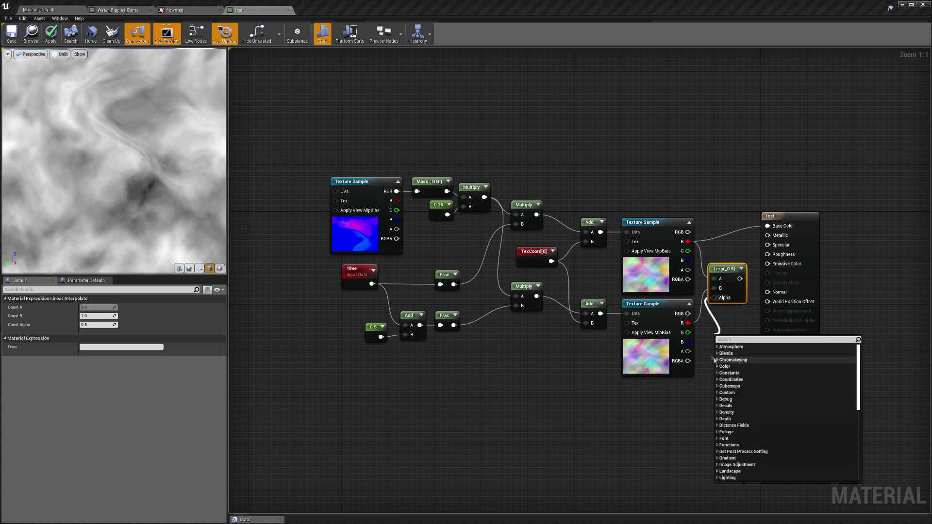
left_click(701, 349)
left_click_drag(714, 297, 713, 325)
left_click(707, 345)
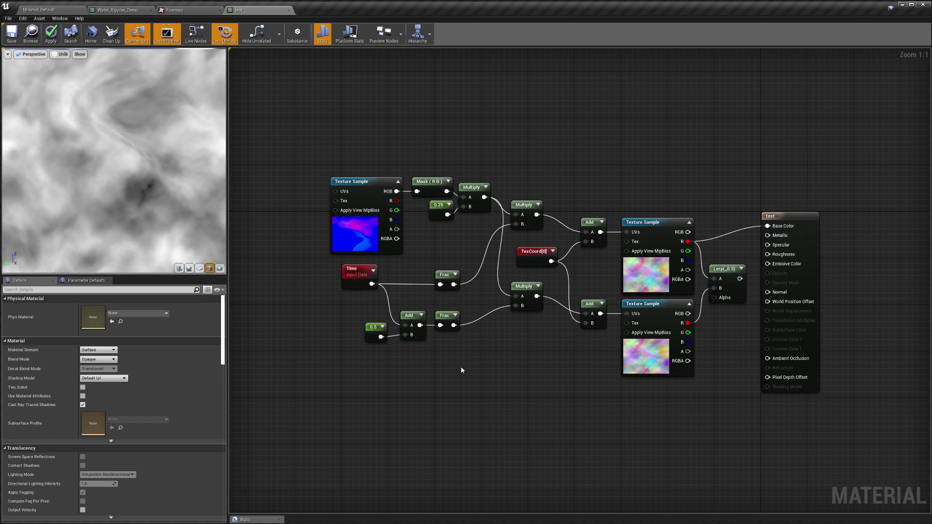
- Multiply the upper Frac node's output by a constant of 2 and subtract a constant of 1 from the result
left_click_drag(452, 284, 491, 382)
type("mul")
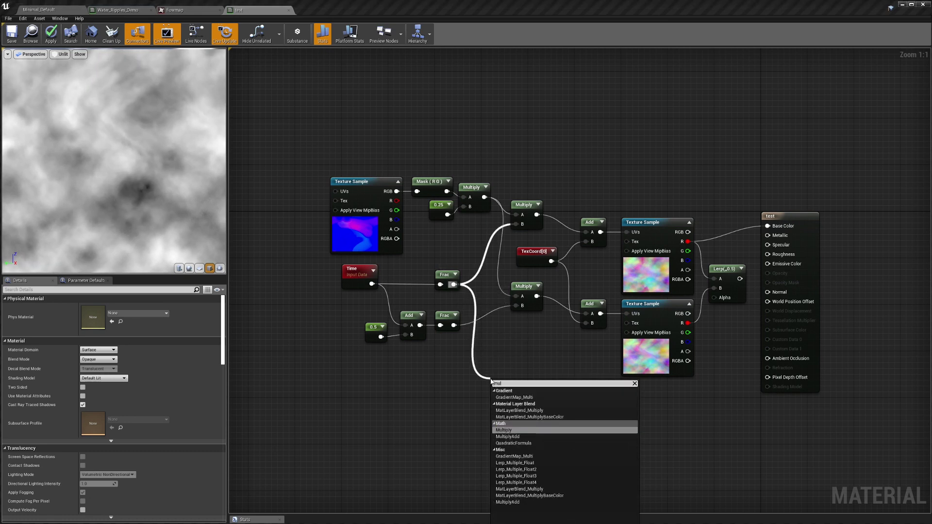
left_click(505, 430)
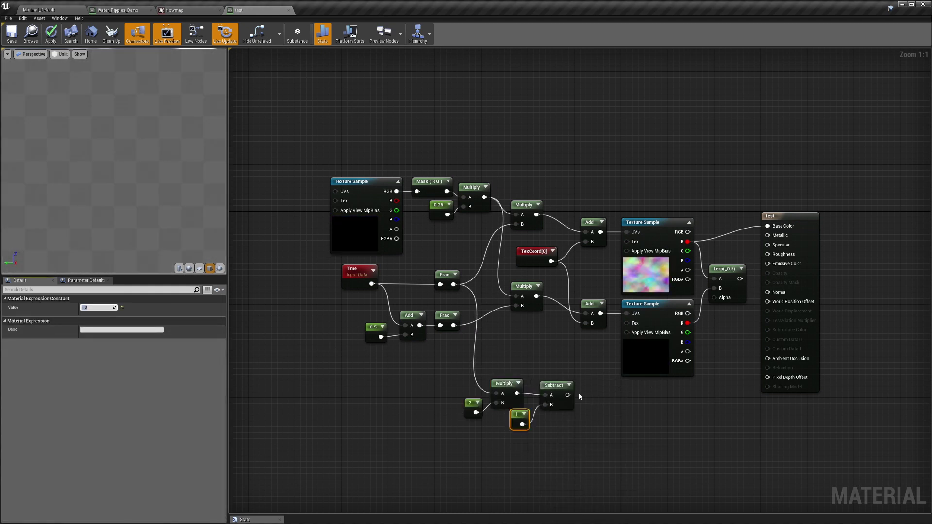
- Add an Abs node to the Subtract node's output and preview it in the material's Base Color
left_click_drag(568, 394, 588, 397)
type("abs")
key("Return")
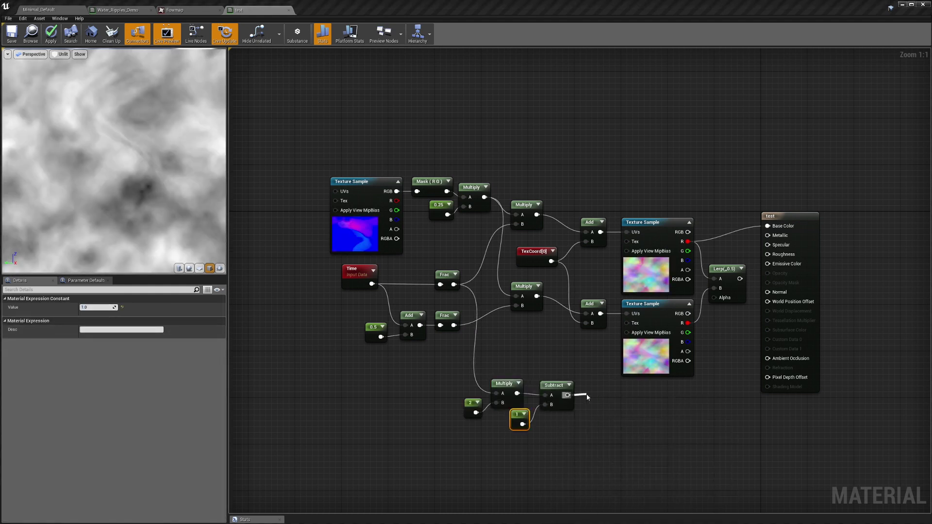
left_click_drag(597, 399, 589, 386)
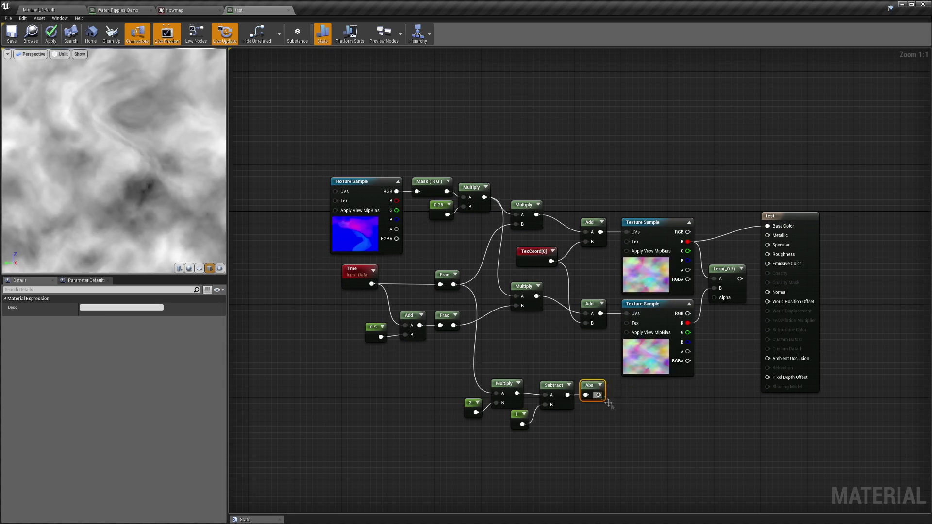
left_click_drag(598, 395, 767, 226)
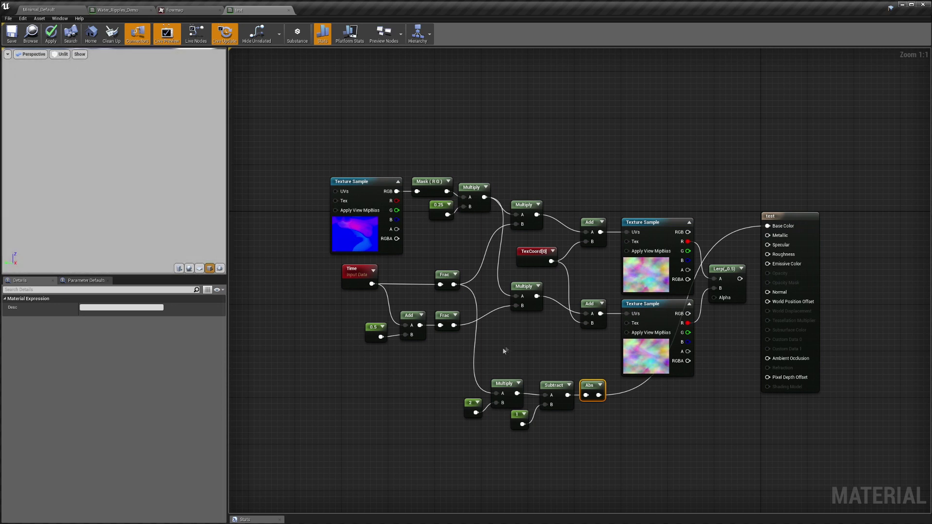
- Connect the Abs node to the Lerp's Alpha input and move the Multiply, Subtract and Abs chain up closer to the Frac nodes
left_click_drag(597, 395, 714, 299)
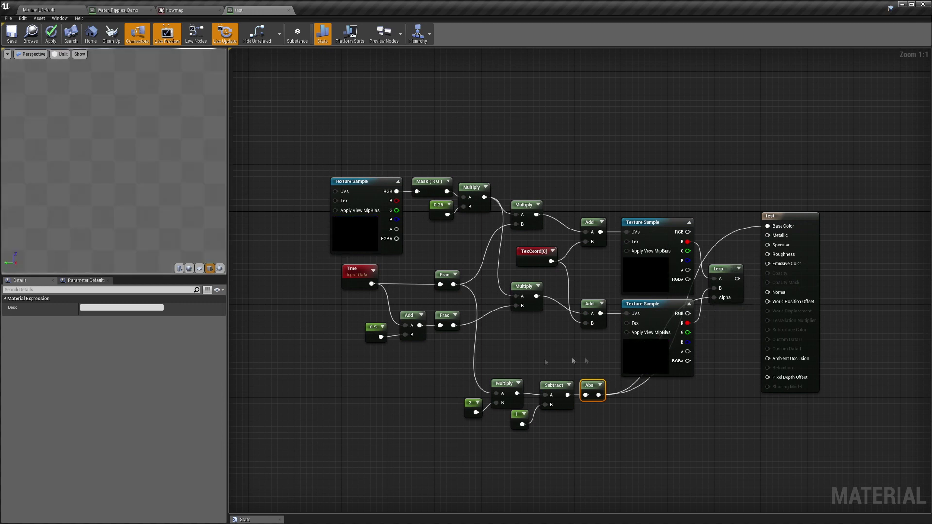
left_click_drag(479, 358, 593, 454)
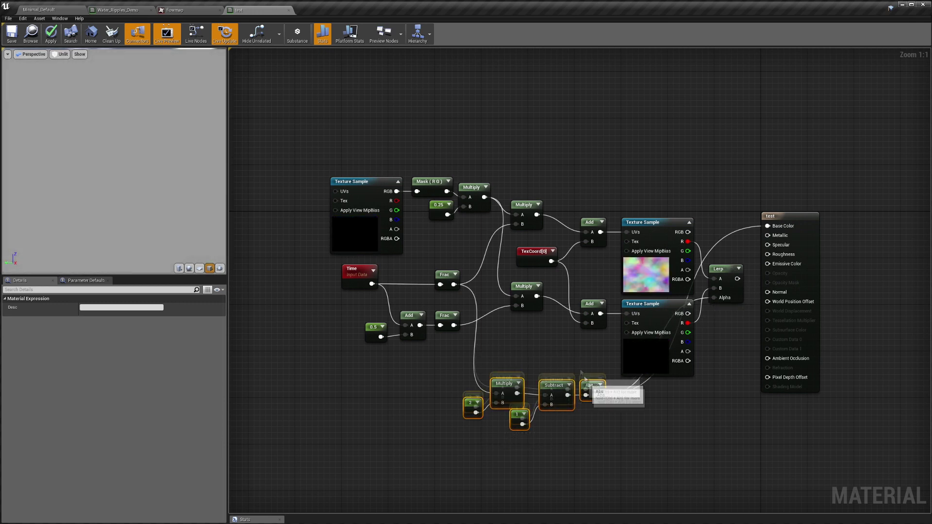
left_click_drag(589, 387, 570, 351)
- Connect the Lerp node's output to the material's Base Color and highlight the nodes that drive the blend
left_click_drag(737, 279, 768, 226)
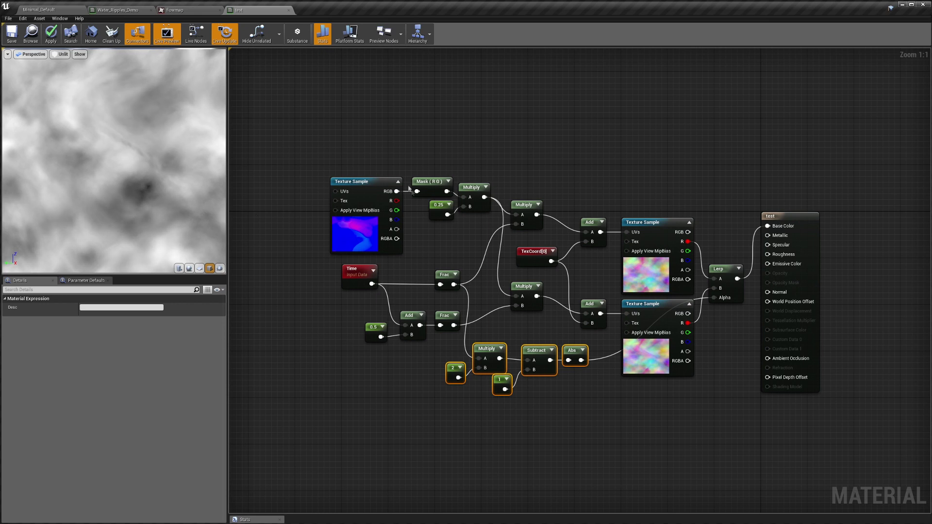
left_click(650, 230)
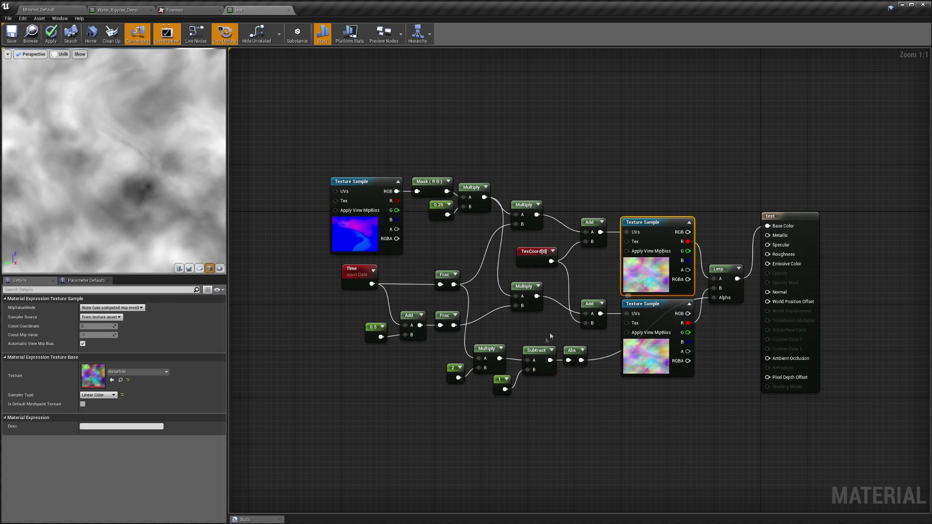
left_click_drag(488, 335, 563, 388)
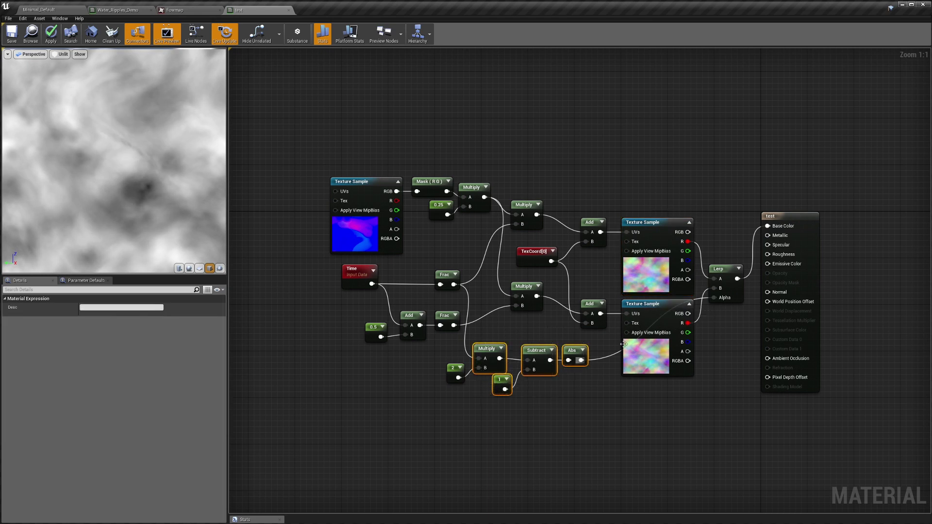
- Examine the flow map sample, the two distortion Texture Samples and all the nodes that drive their UVs and blending
left_click(645, 305)
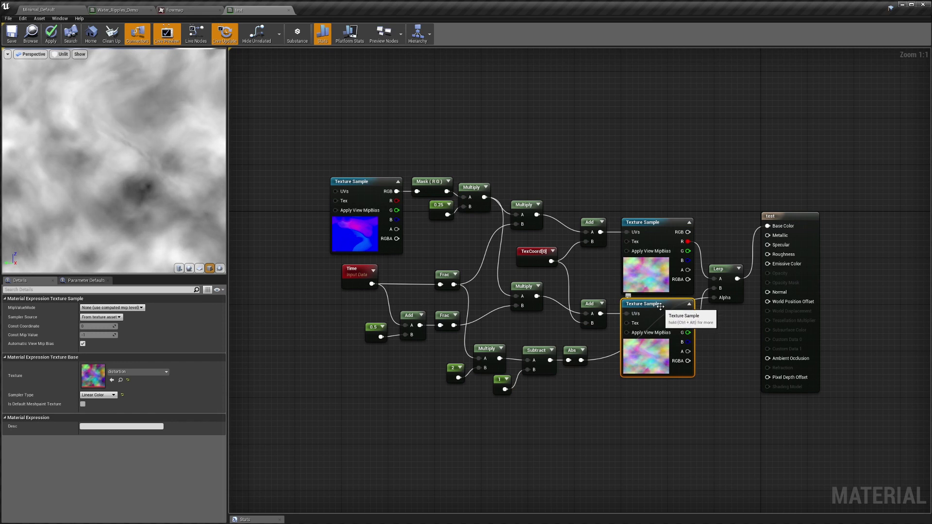
left_click(658, 231)
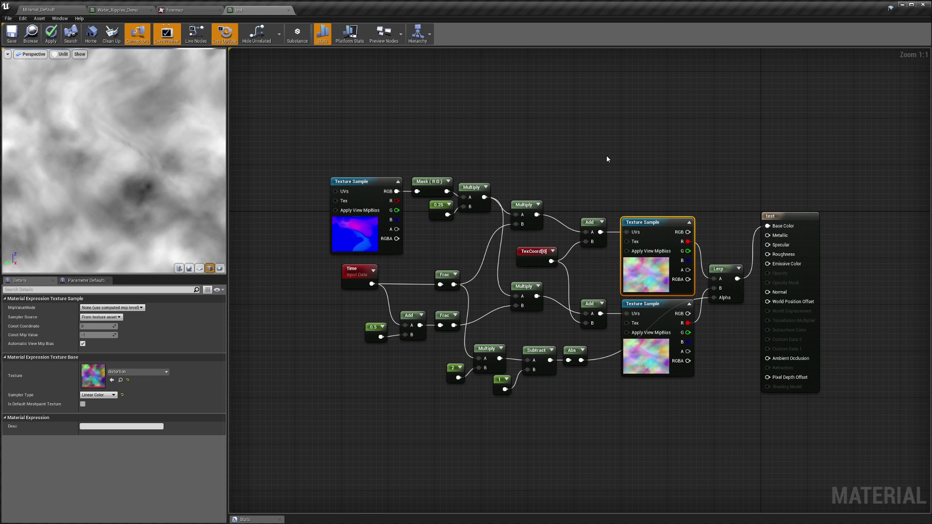
left_click(363, 183)
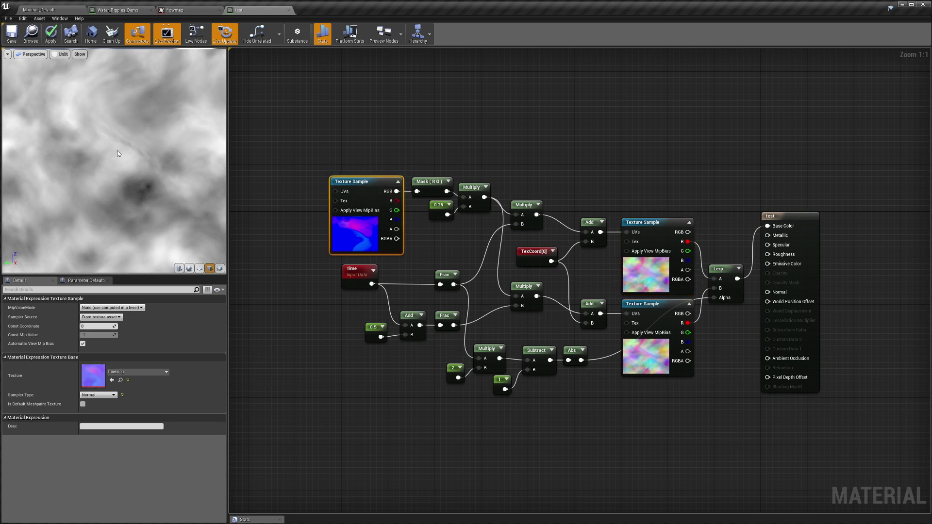
left_click(658, 223)
left_click(654, 304)
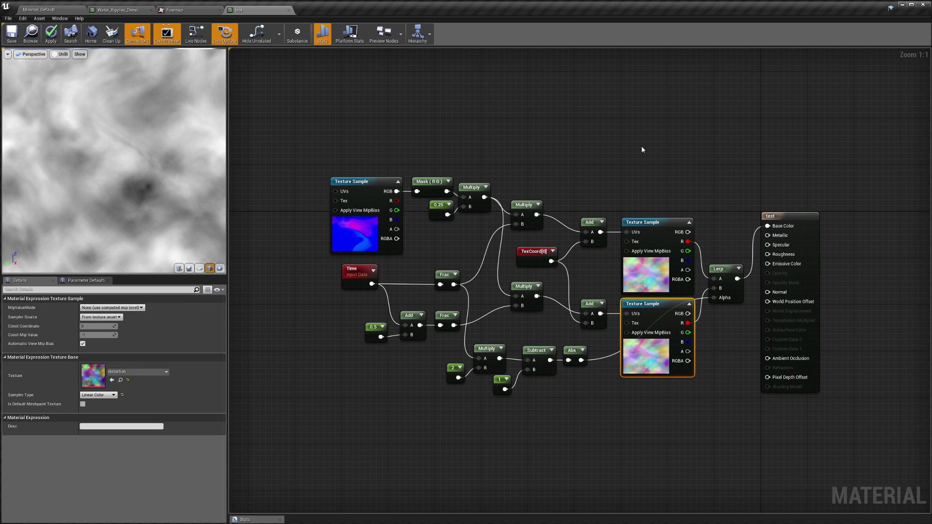
left_click_drag(260, 111, 603, 407)
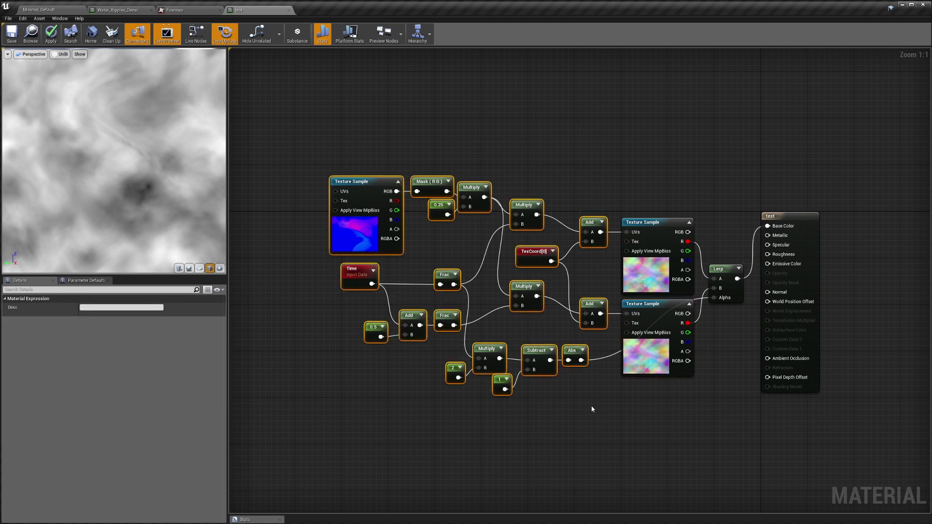
left_click(580, 393)
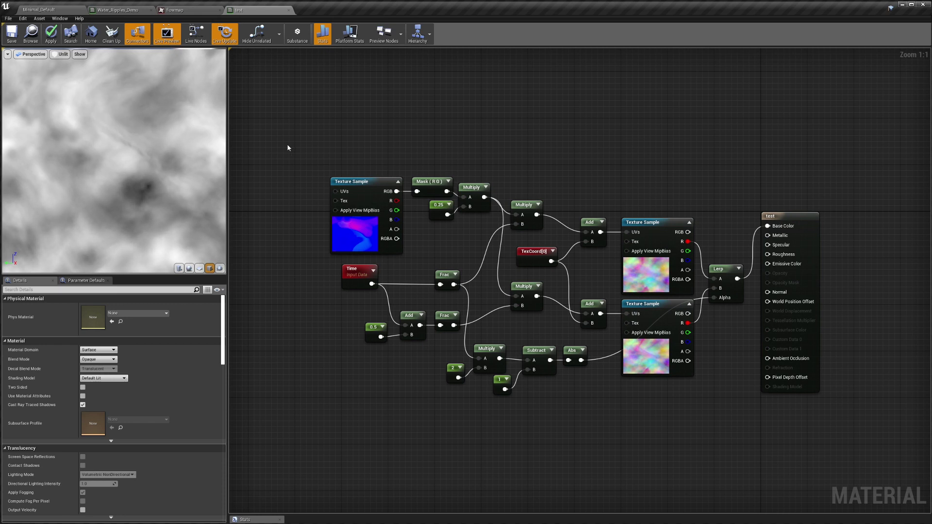
- Open the Flowmap material function and examine its Flowmap and Strength inputs and the Multiply node combining them
left_click(196, 35)
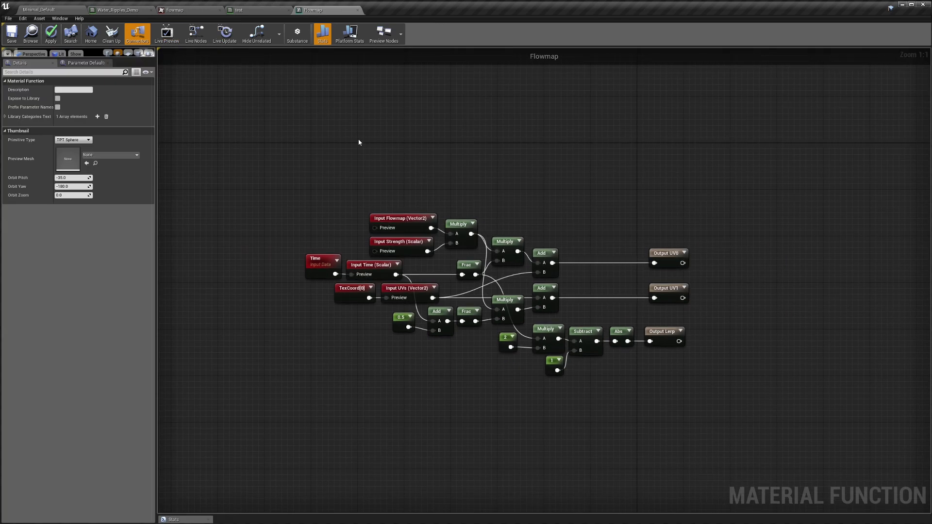
left_click(397, 220)
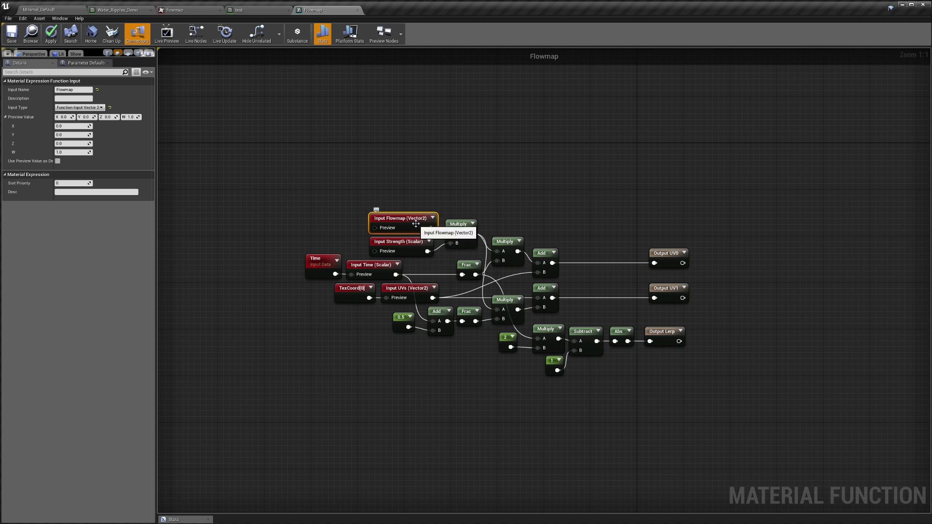
left_click(457, 228)
left_click(404, 243)
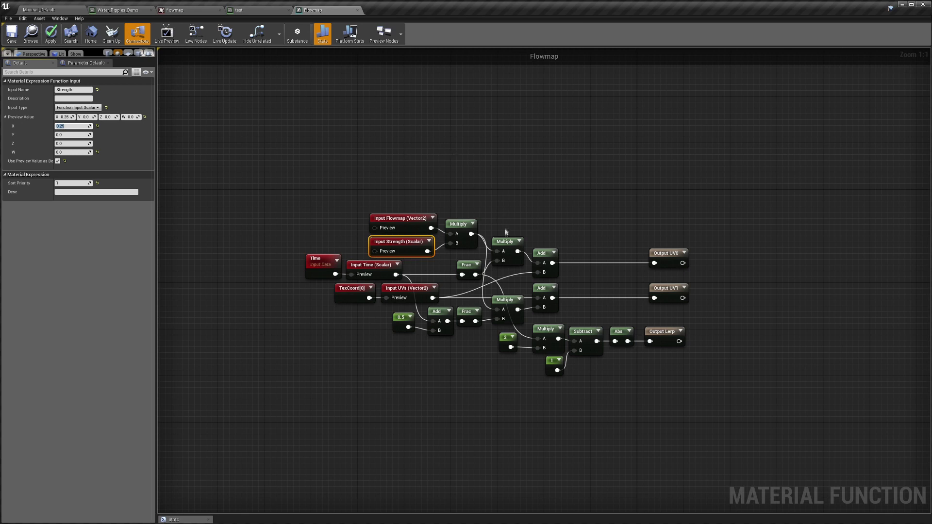
- Move the Time node farther left from the Time input, and check that input, the upper Frac and the Multiply it feeds
left_click(320, 264)
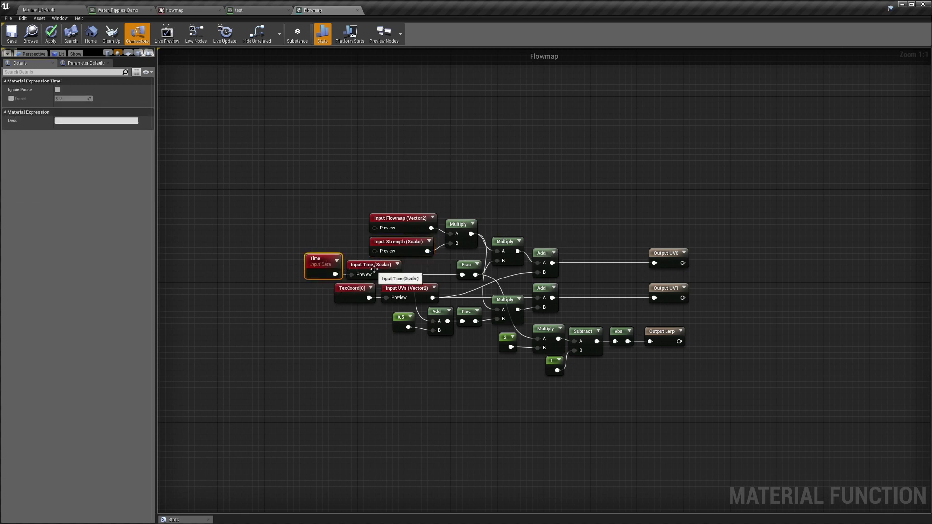
left_click_drag(332, 267, 315, 266)
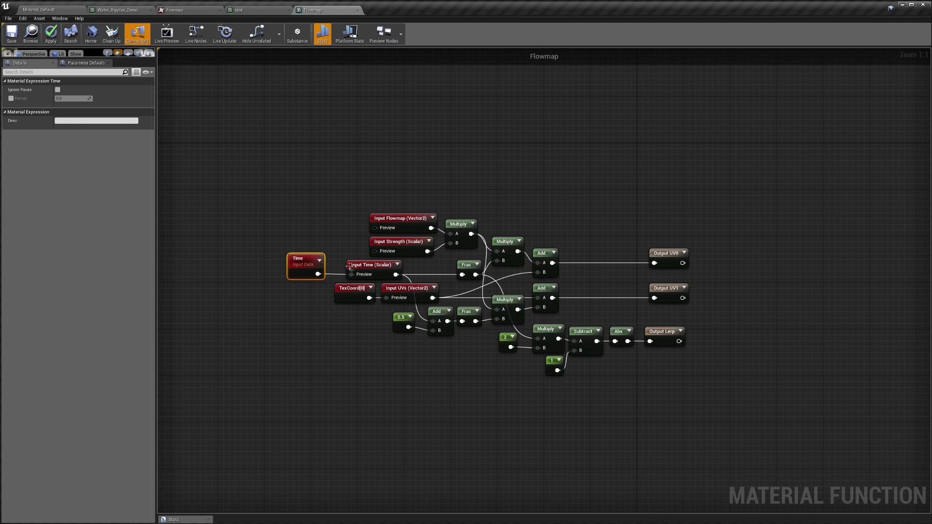
left_click(373, 265)
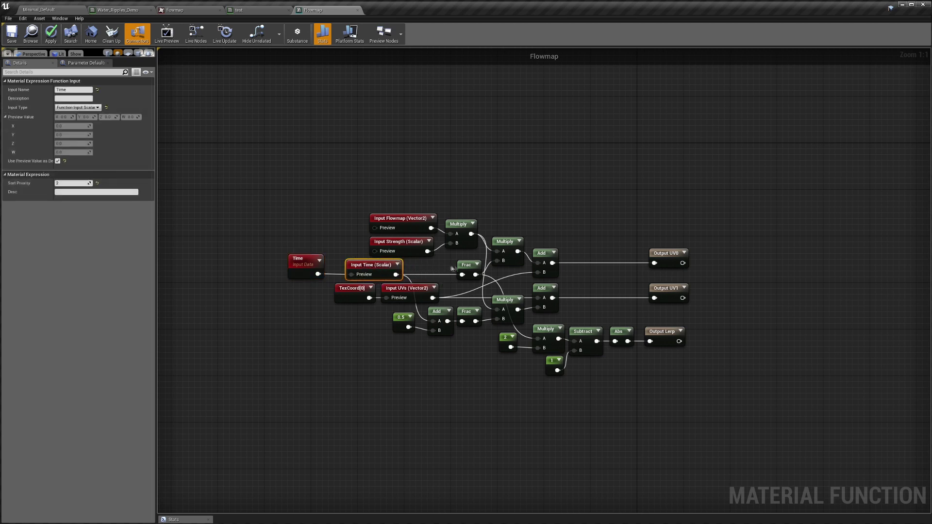
left_click(466, 264)
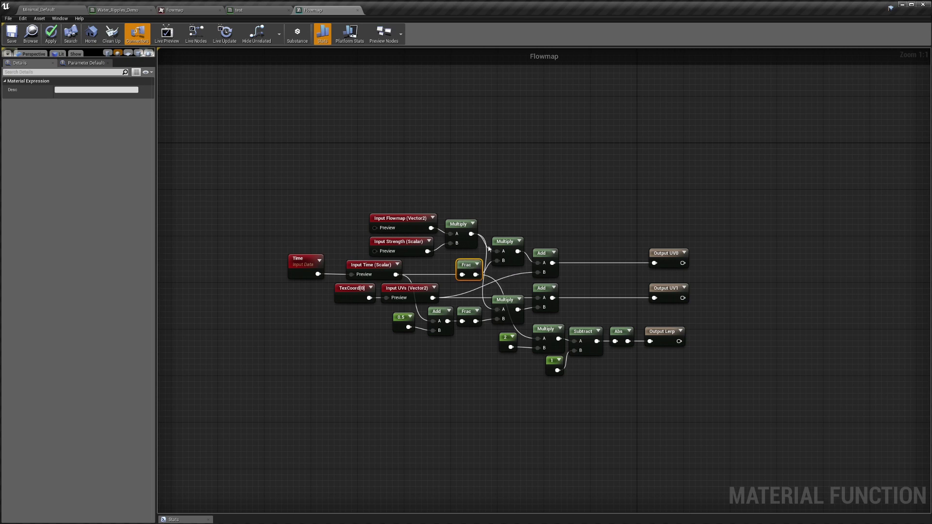
left_click(503, 241)
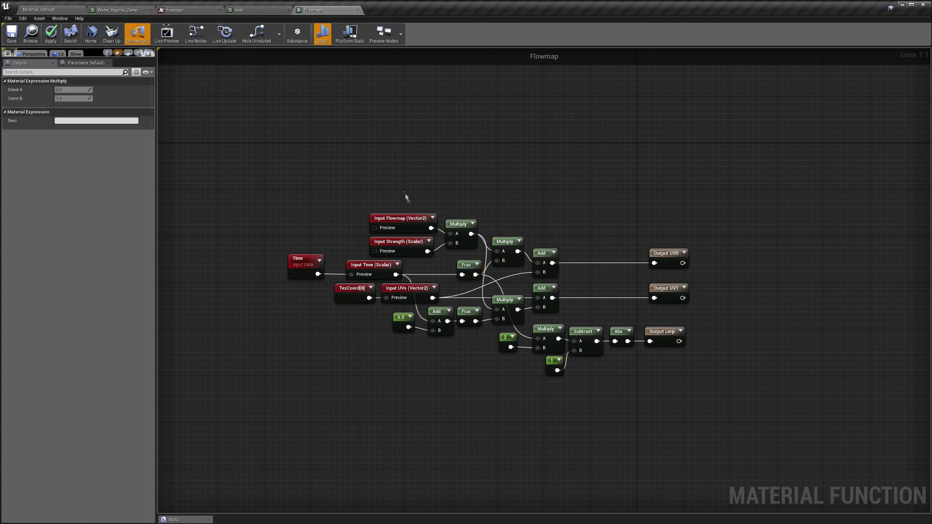
- Examine the function's UV additions, the 0.5 time offset chain, the UV1 and Lerp outputs, and the Multiply and Subtract nodes behind the blend
left_click_drag(453, 250, 454, 250)
left_click_drag(404, 194, 459, 256)
left_click(547, 250)
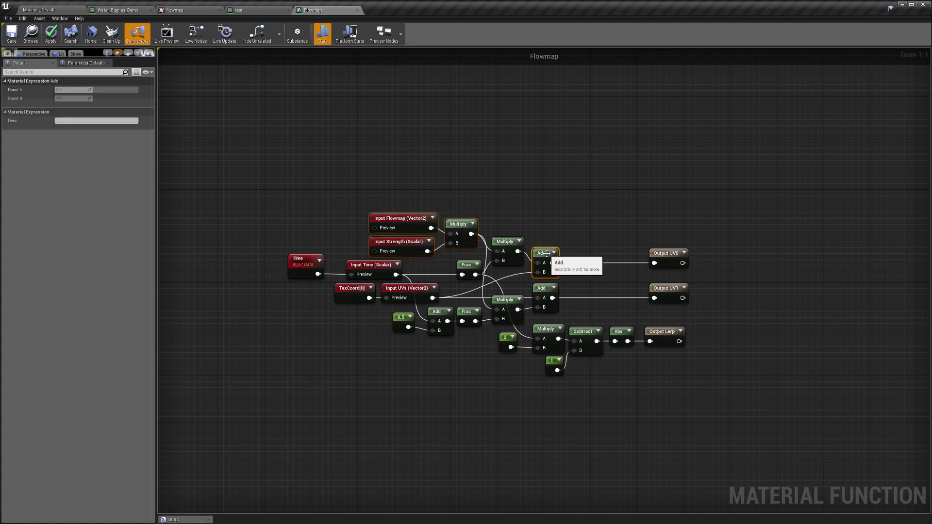
left_click_drag(333, 293, 431, 303)
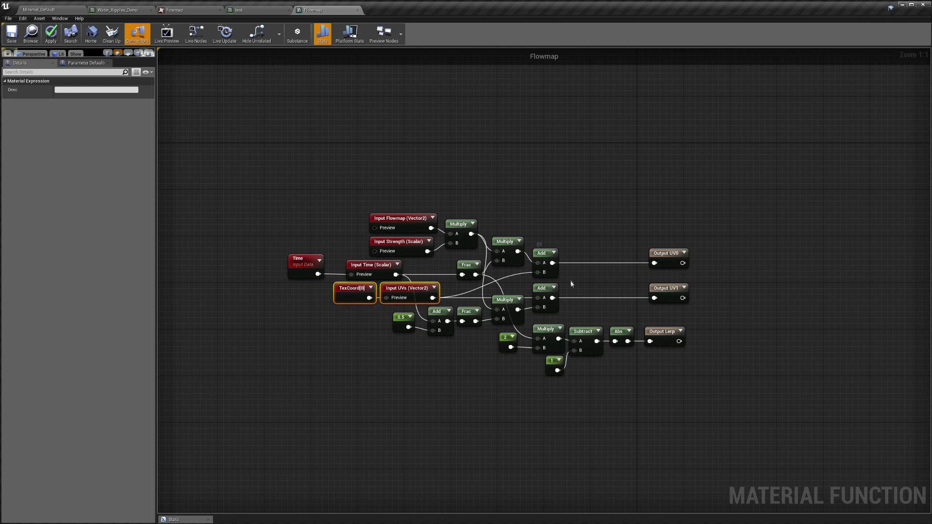
left_click_drag(378, 350, 462, 308)
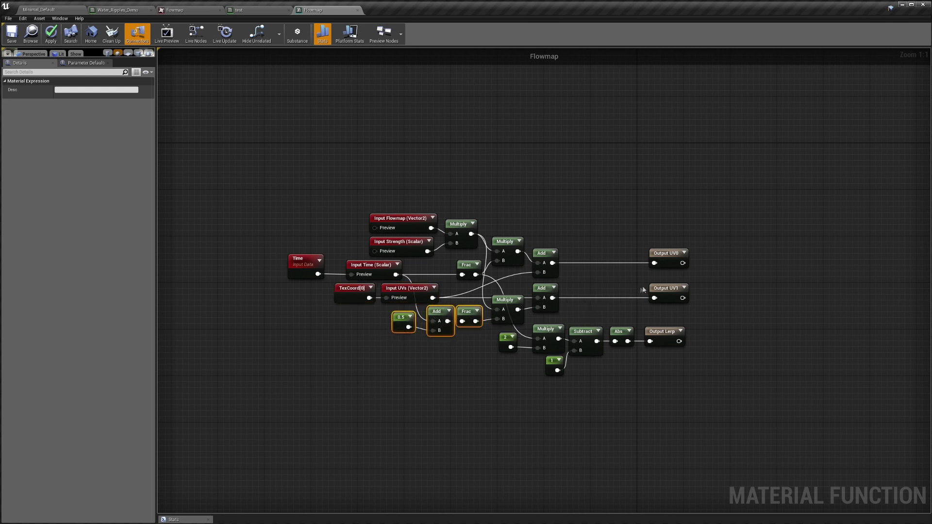
left_click(669, 288)
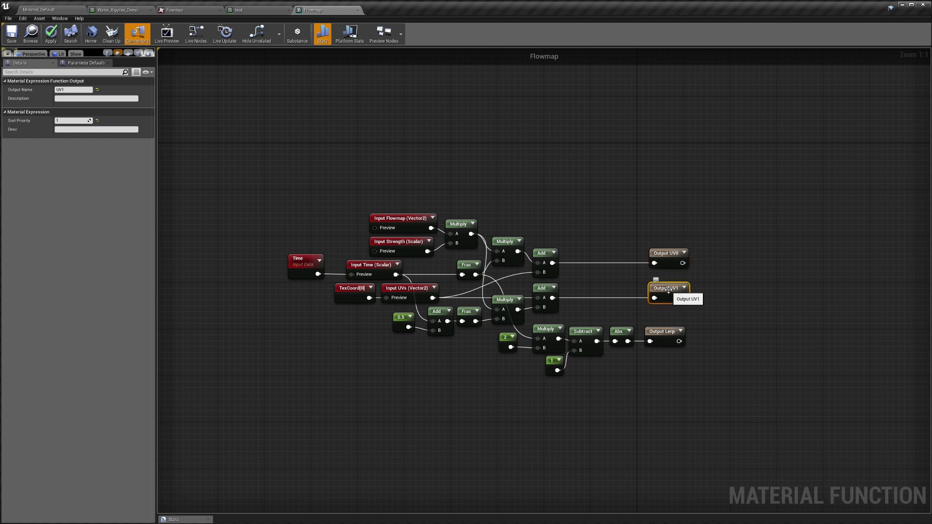
left_click(667, 334)
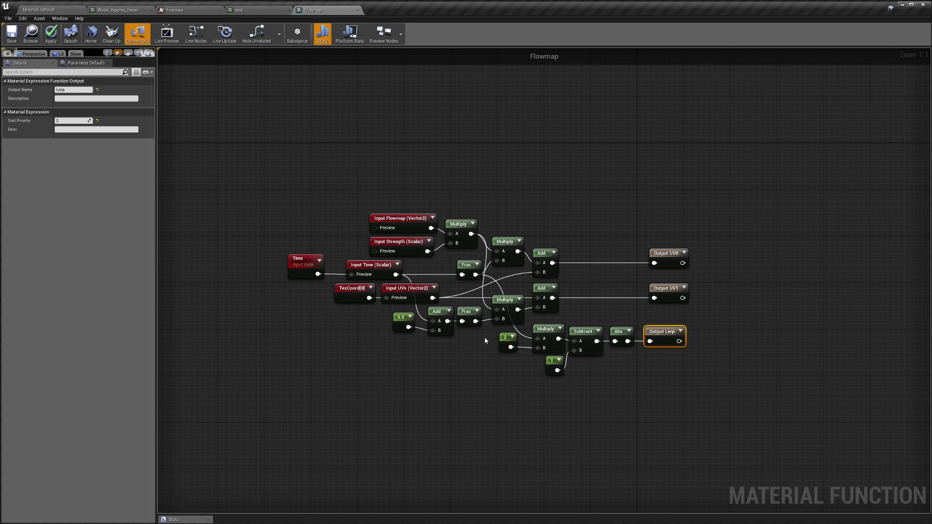
left_click_drag(519, 346, 604, 376)
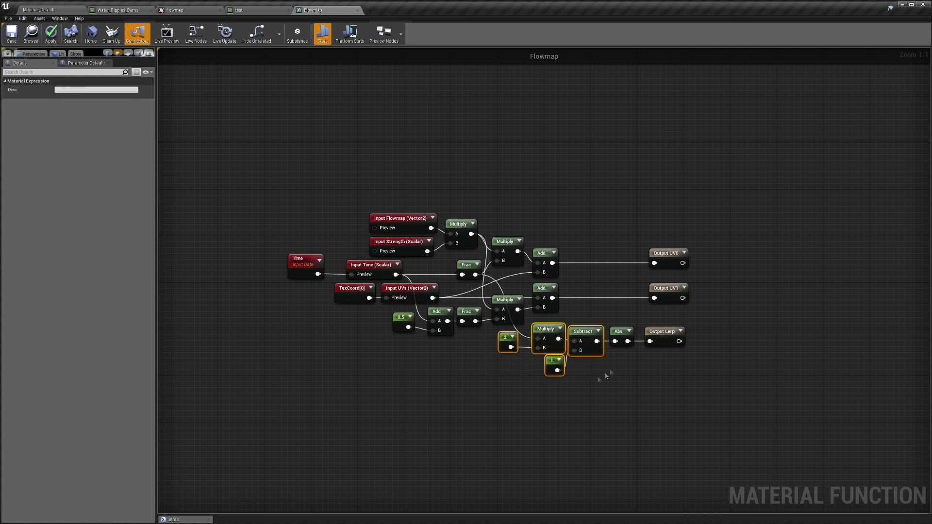
left_click(623, 347)
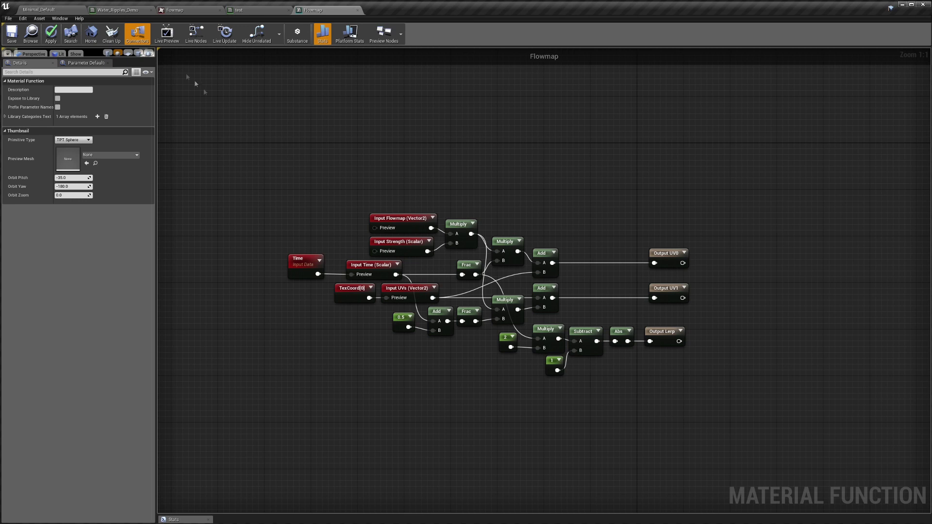
- In the Water_Ripples_Demo material, move the flow map Texture Sample up and left, and shift the Flowmap function node slightly left
left_click(111, 10)
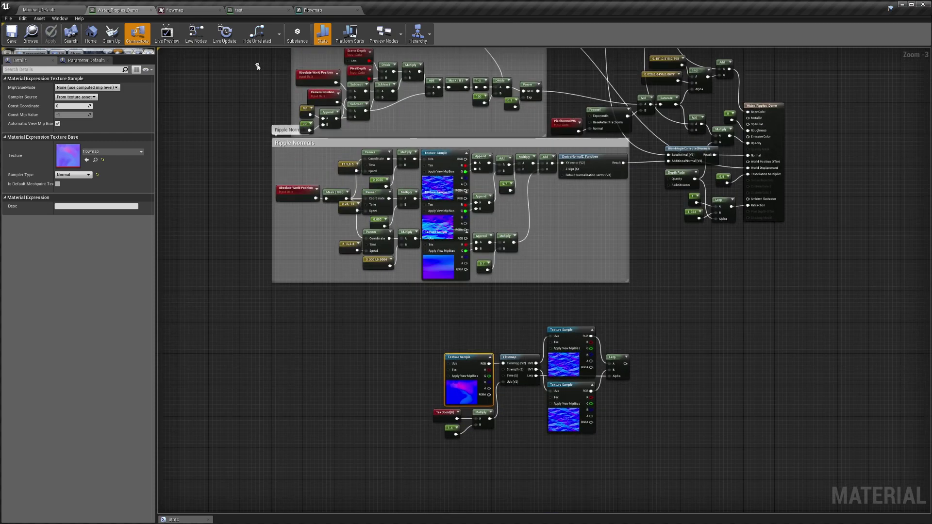
right_click_drag(384, 346, 341, 232)
scroll(341, 232, "up", 3)
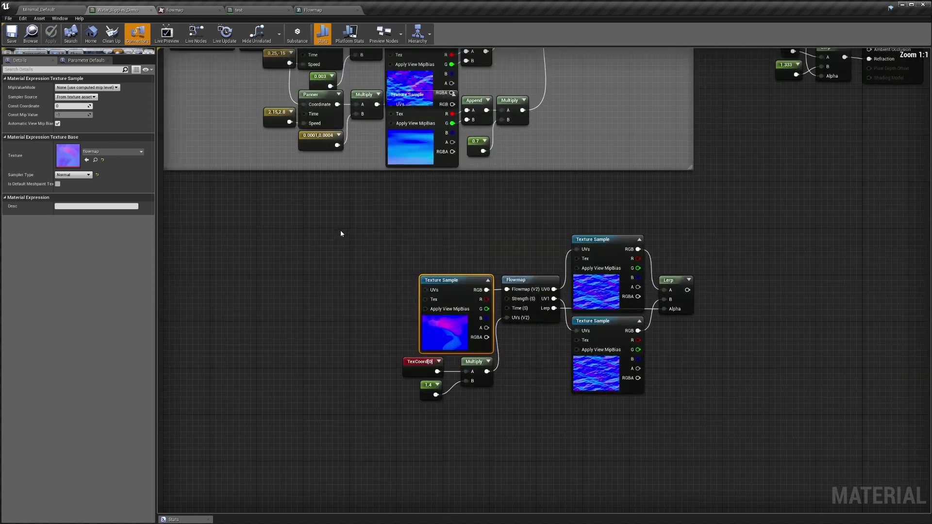
right_click_drag(473, 254, 357, 208)
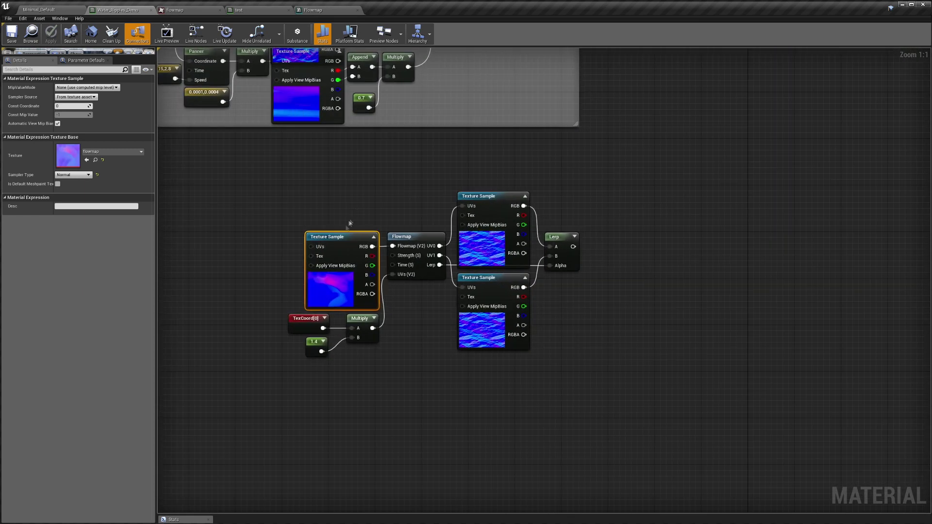
left_click_drag(341, 237, 283, 198)
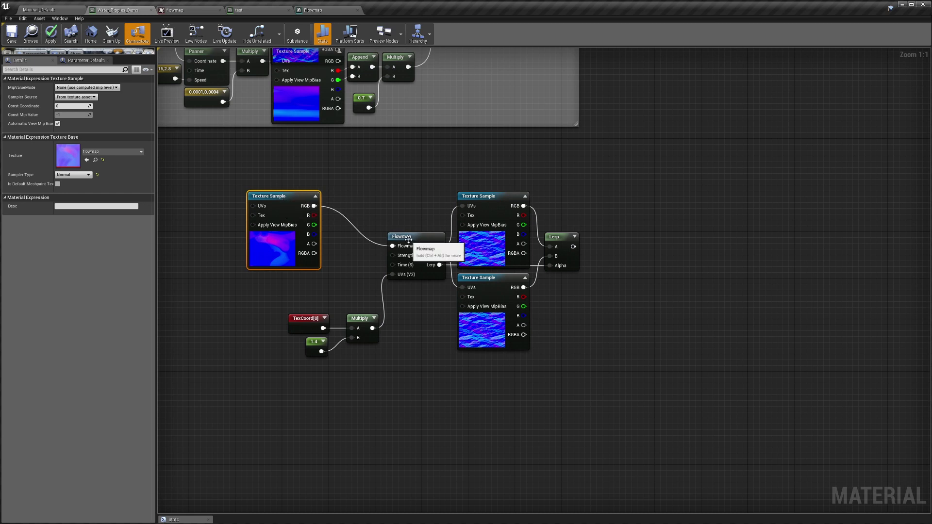
left_click_drag(410, 237, 387, 238)
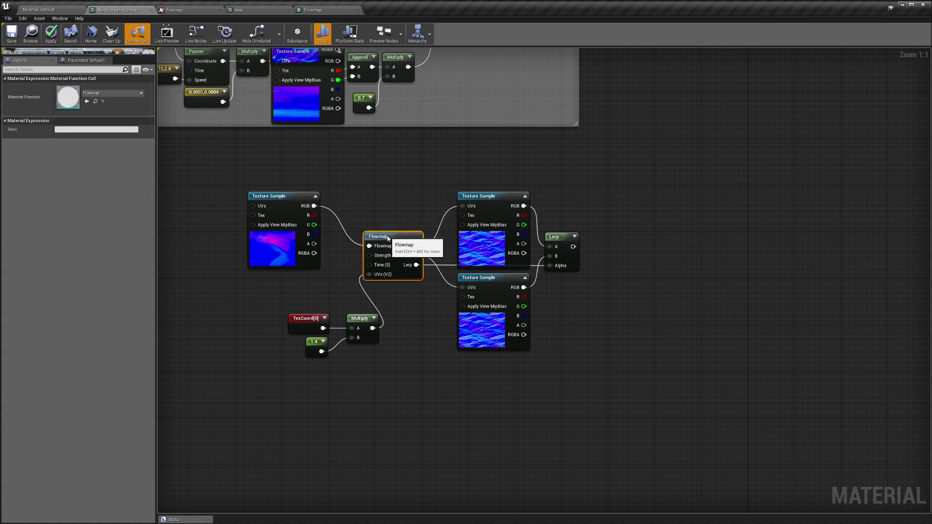
- Check the function behind the Flowmap node, and move the TexCoord, constant and Multiply group directly beneath the flow map Texture Sample
double_click(388, 237)
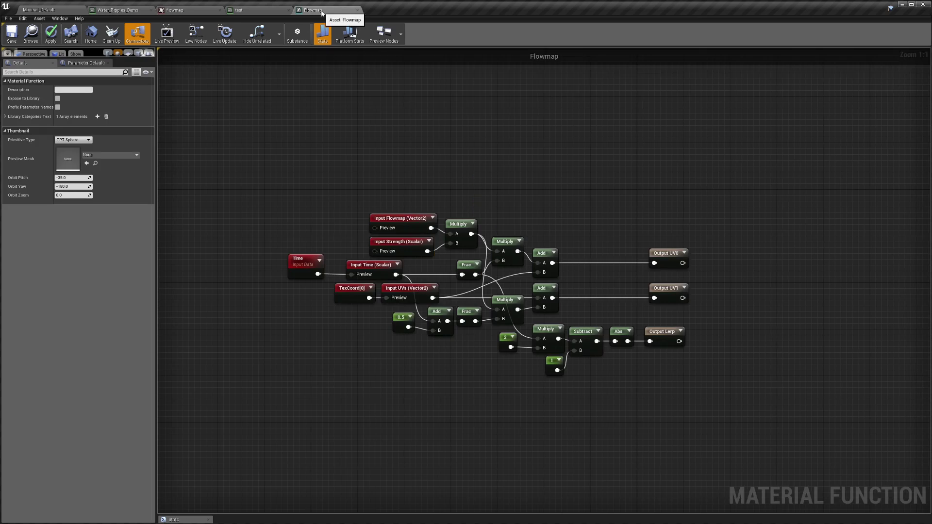
left_click(116, 10)
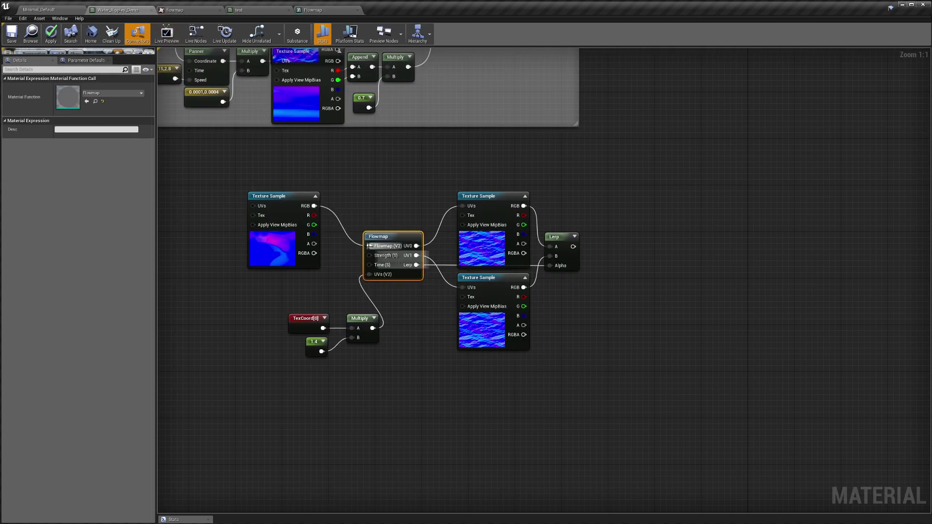
left_click_drag(297, 289, 357, 372)
left_click_drag(359, 321, 319, 298)
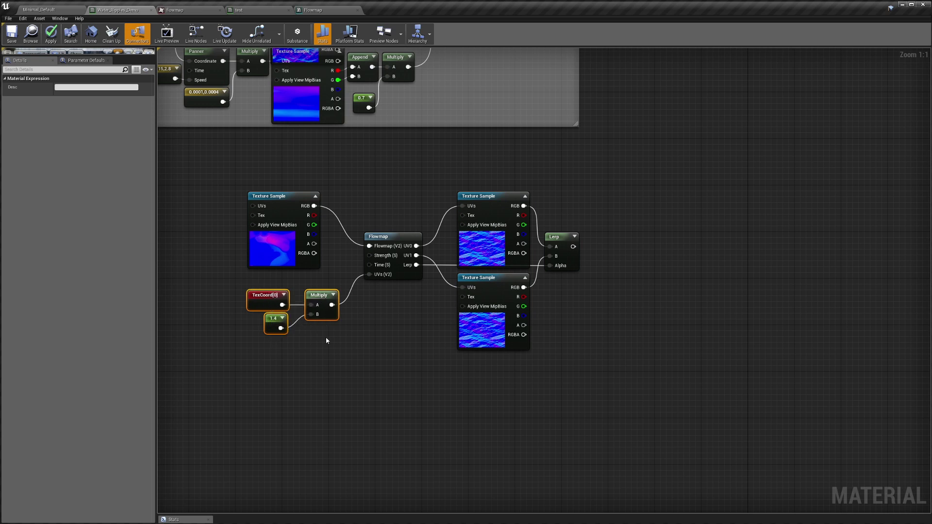
left_click(374, 316)
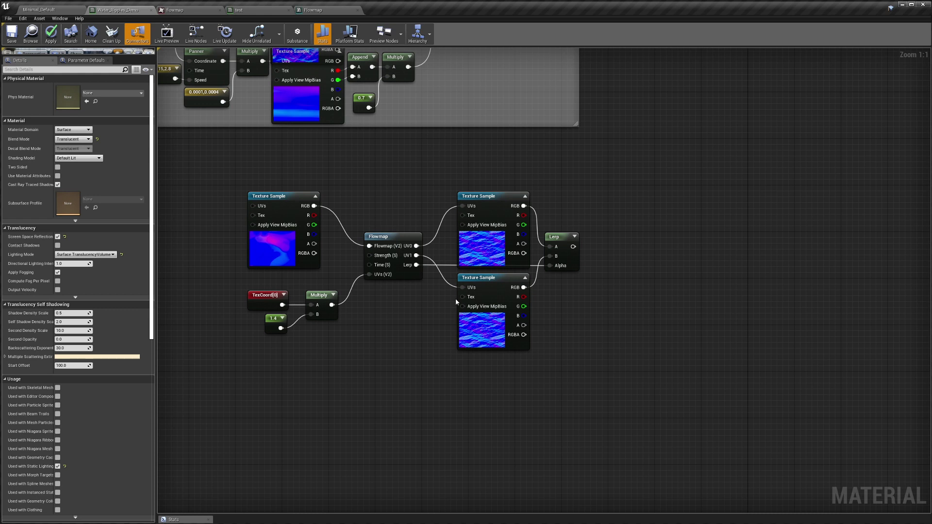
- Compare the test material with Water_Ripples_Demo, examining its two ripple Texture Samples, the Lerp blending them and the Ripple Normals group
left_click(254, 12)
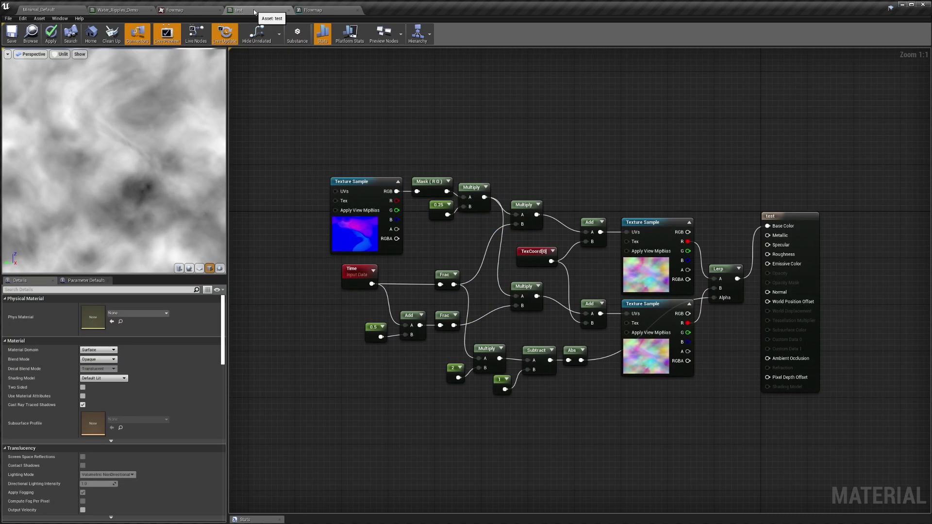
left_click(121, 10)
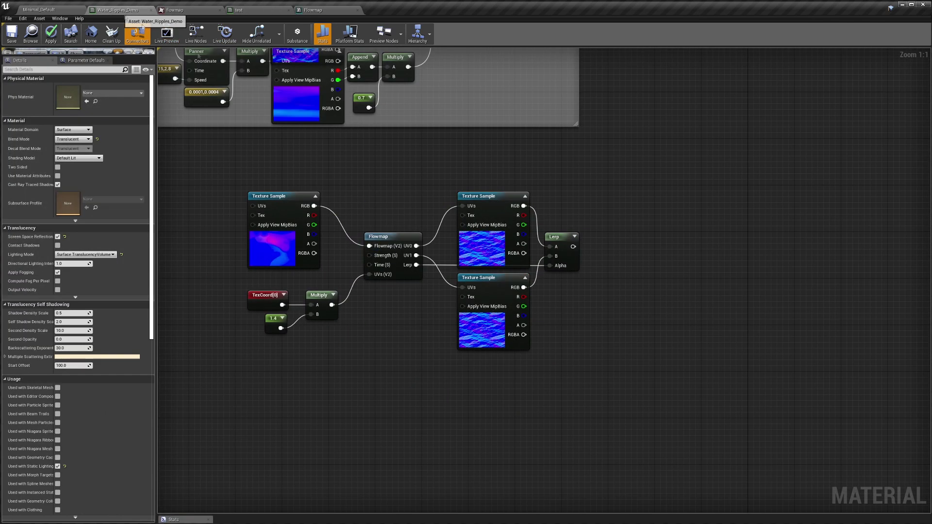
left_click(481, 195)
left_click(485, 278)
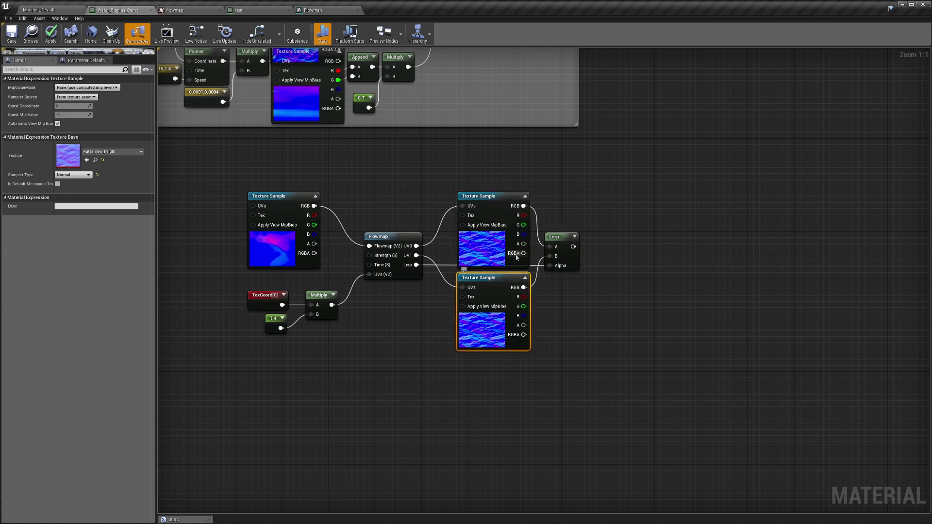
left_click(553, 236)
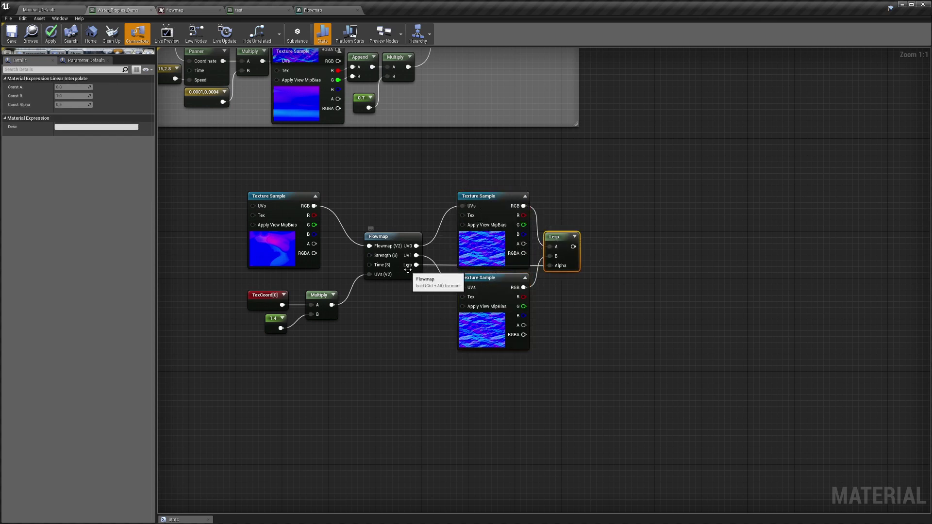
right_click_drag(613, 141, 640, 311)
scroll(640, 311, "down", 1)
right_click_drag(637, 265, 670, 308)
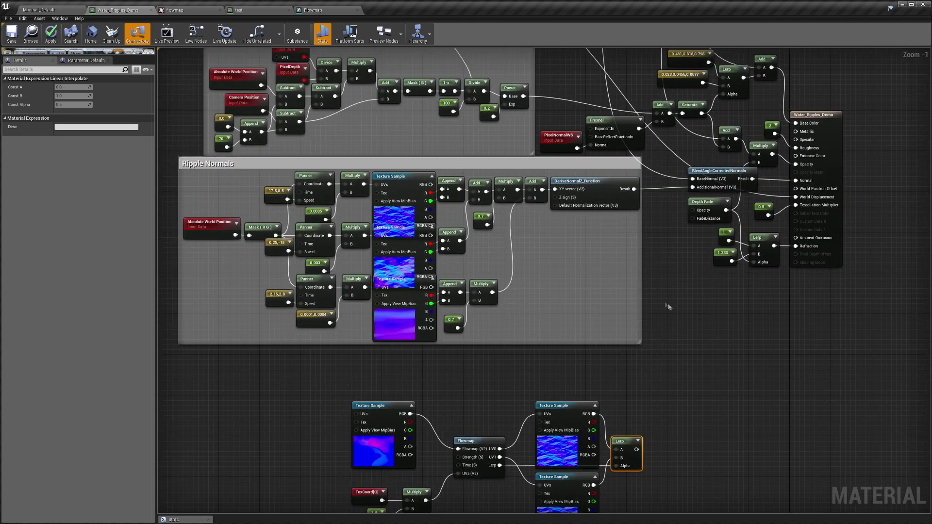
- Select the whole flow map node network, including its ripple Texture Samples and Lerp, and move it up closer beneath the Ripple Normals group
left_click_drag(166, 176, 630, 321)
left_click(663, 304)
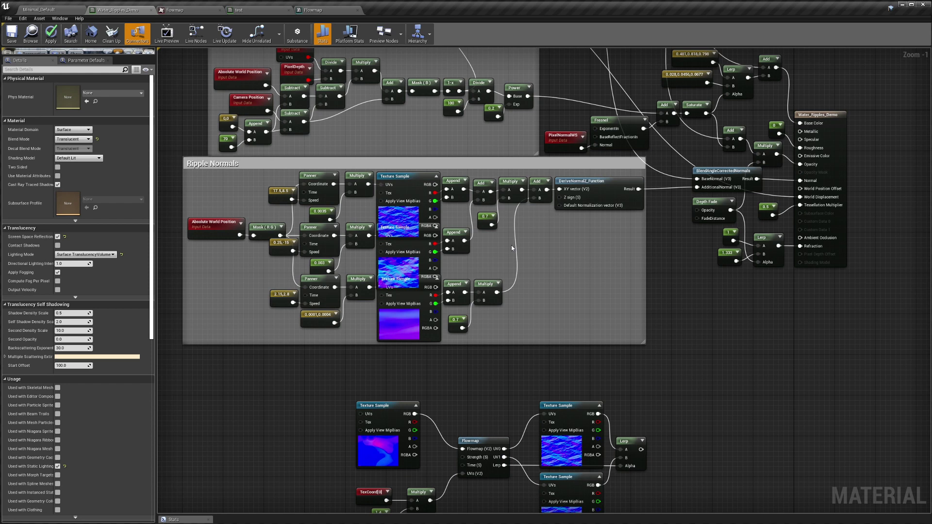
right_click_drag(513, 410, 500, 383)
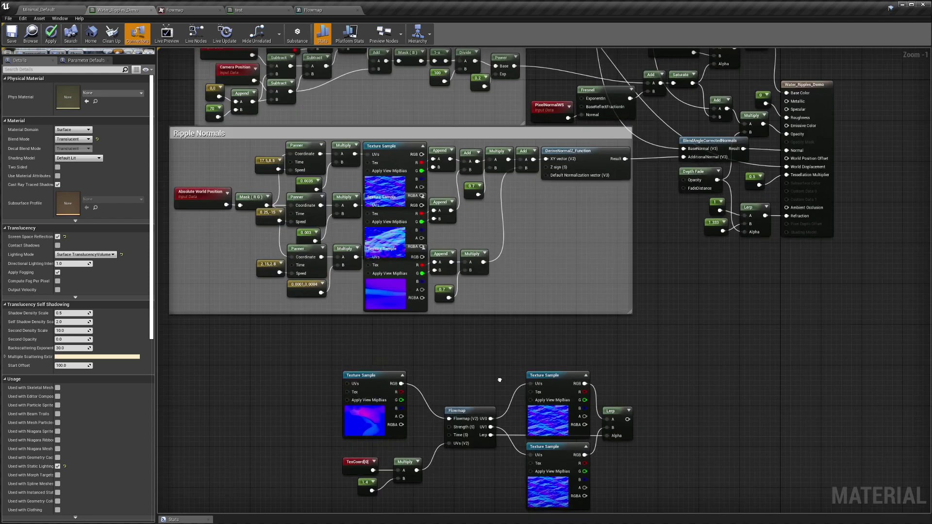
left_click_drag(361, 332, 626, 509)
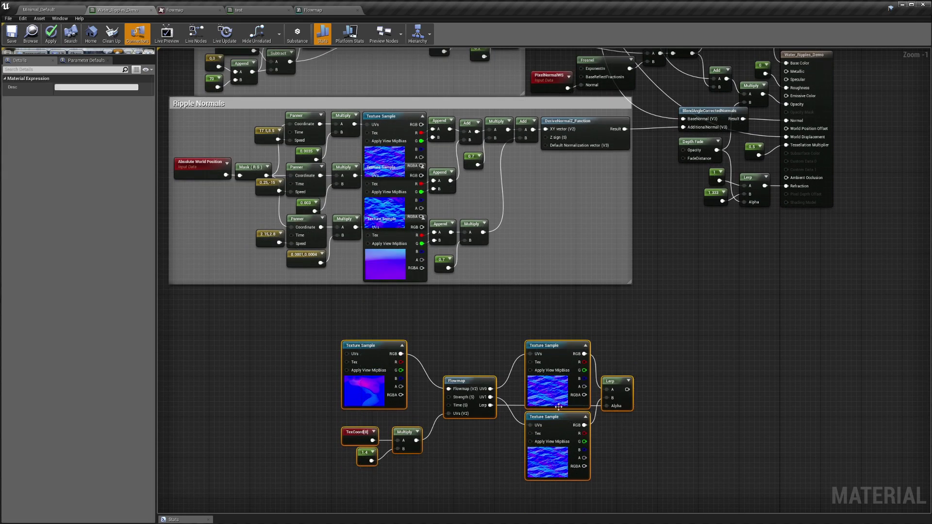
left_click_drag(612, 383, 608, 352)
right_click_drag(655, 304, 651, 348)
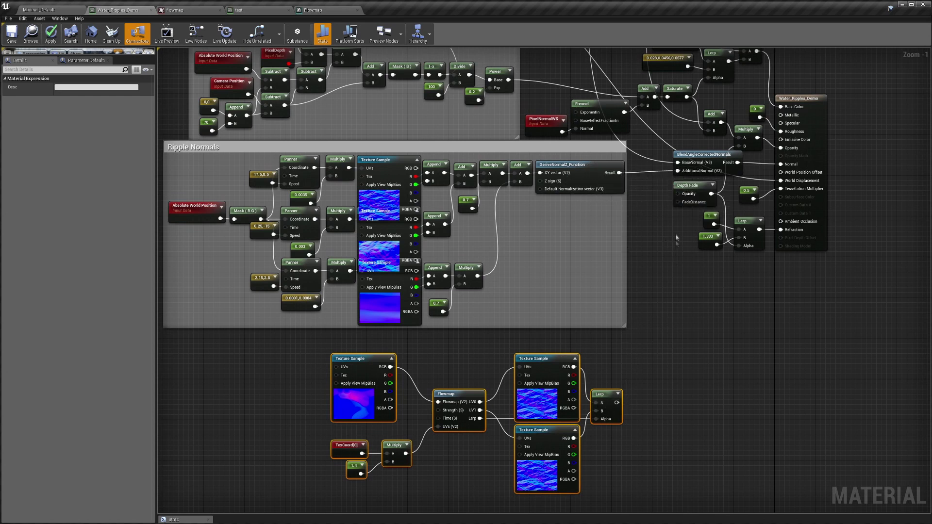
- Connect the flow map network's Lerp output to the Normal input of Water_Ripples_Demo and apply the material changes
left_click_drag(616, 402, 780, 164)
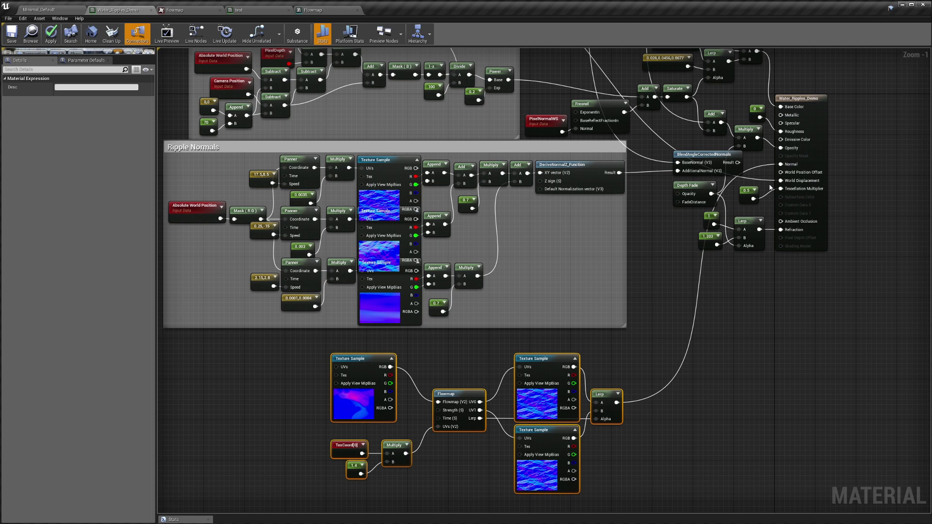
left_click_drag(770, 184, 769, 183)
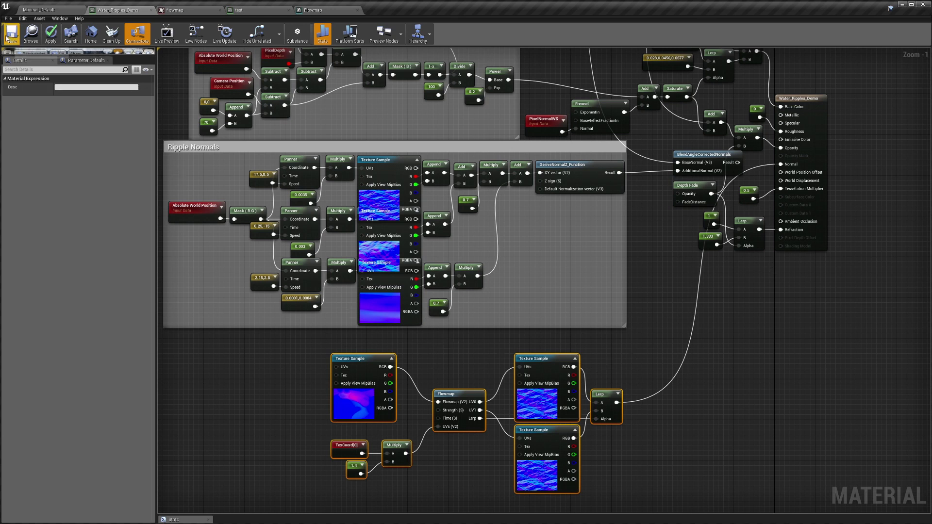
left_click(55, 36)
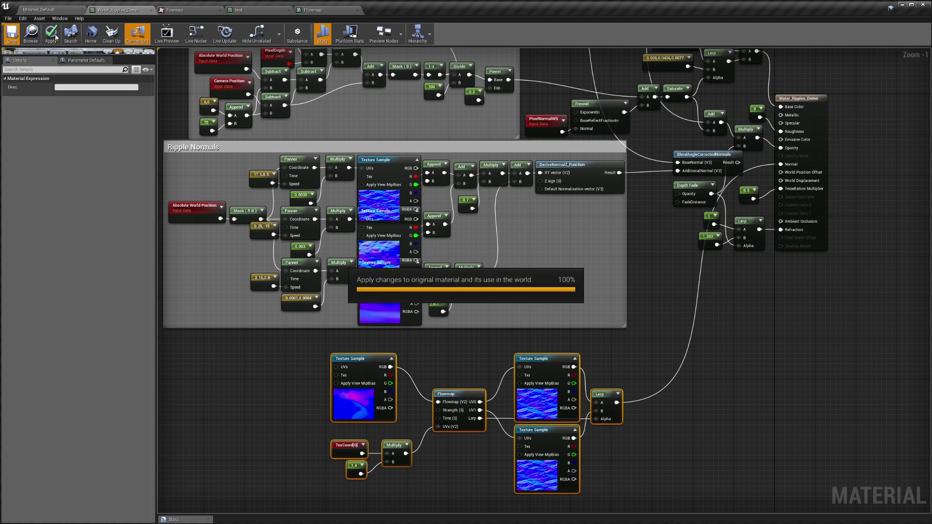
- Examine the flow-mapped water in the Minimal_Default level around the rocks, from close up and from farther away
left_click(55, 11)
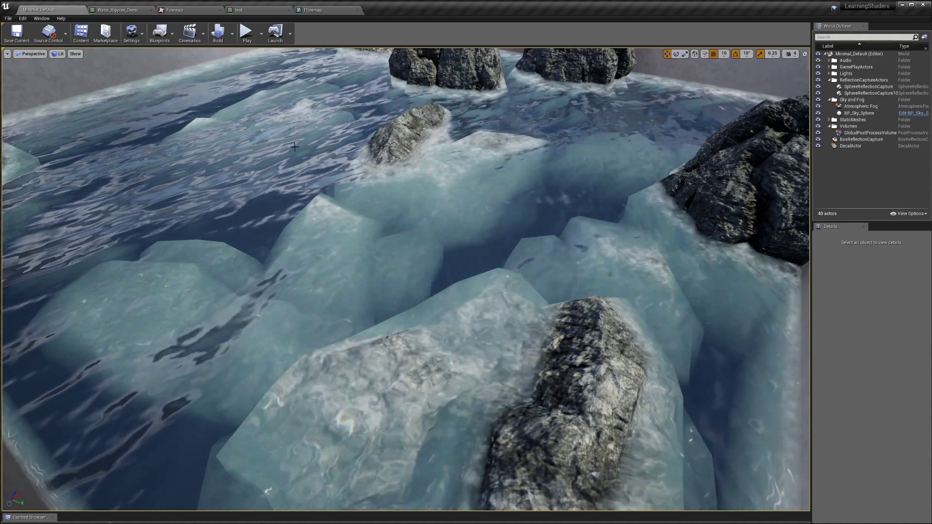
right_click_drag(229, 154, 290, 154)
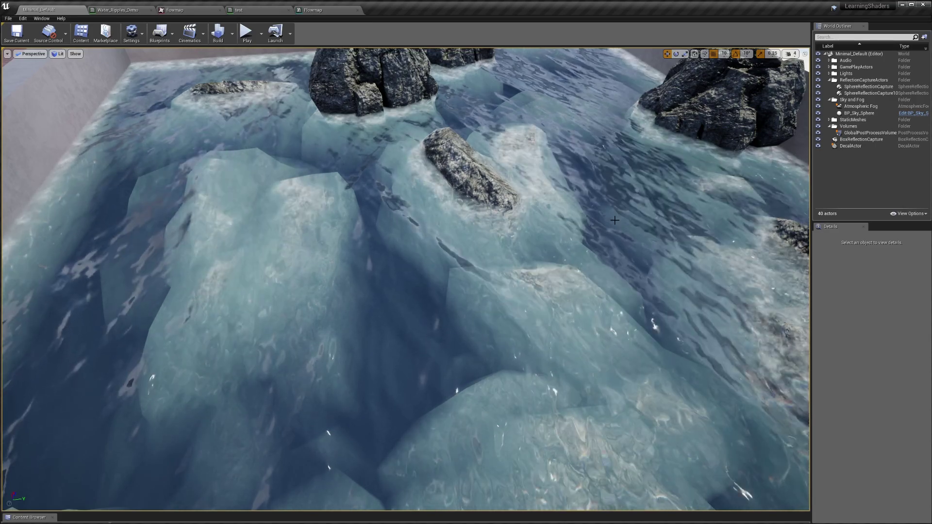
key("w")
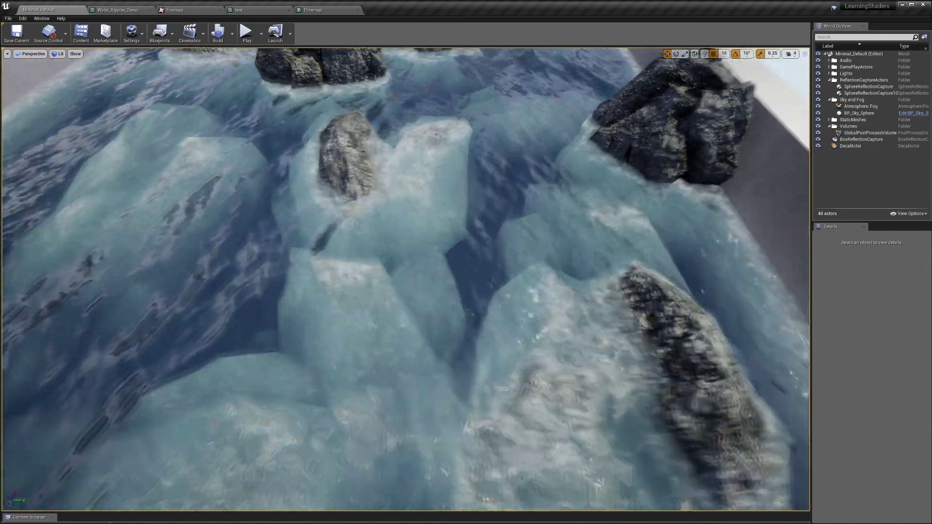
key("s")
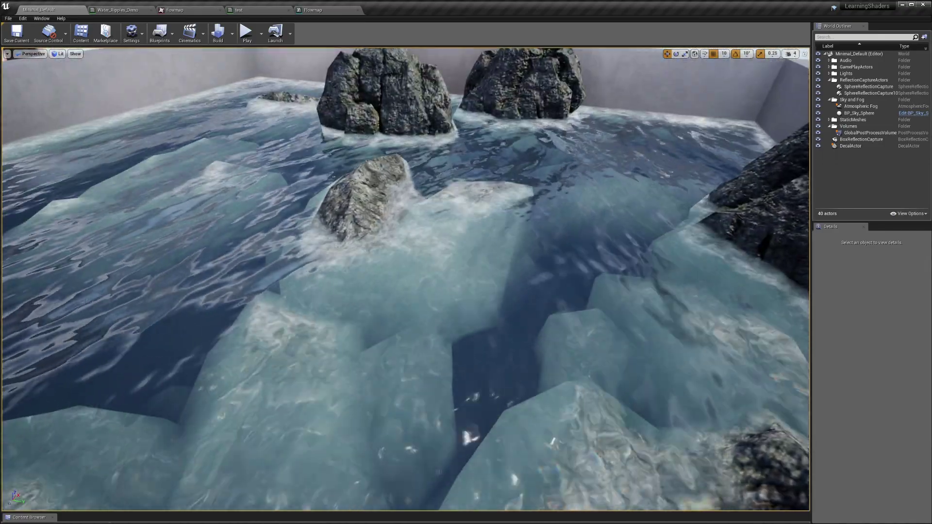
key("w")
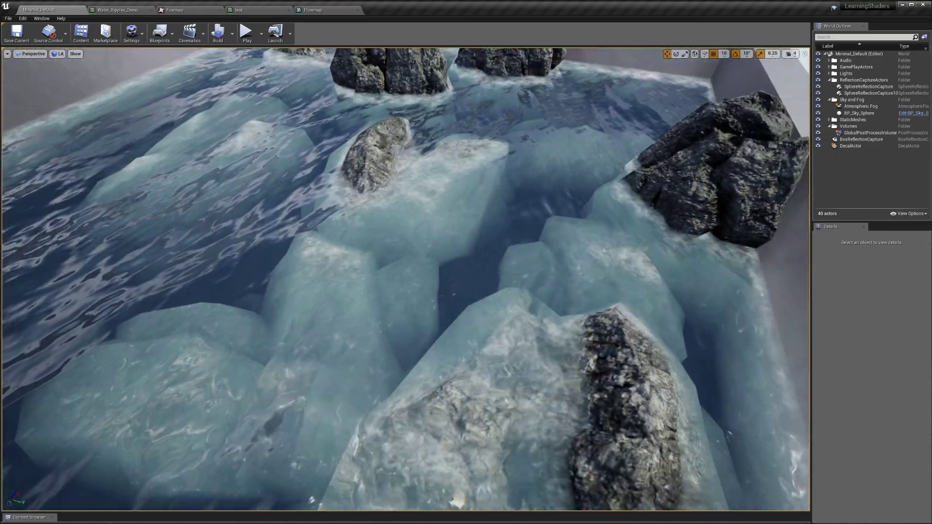
key("w")
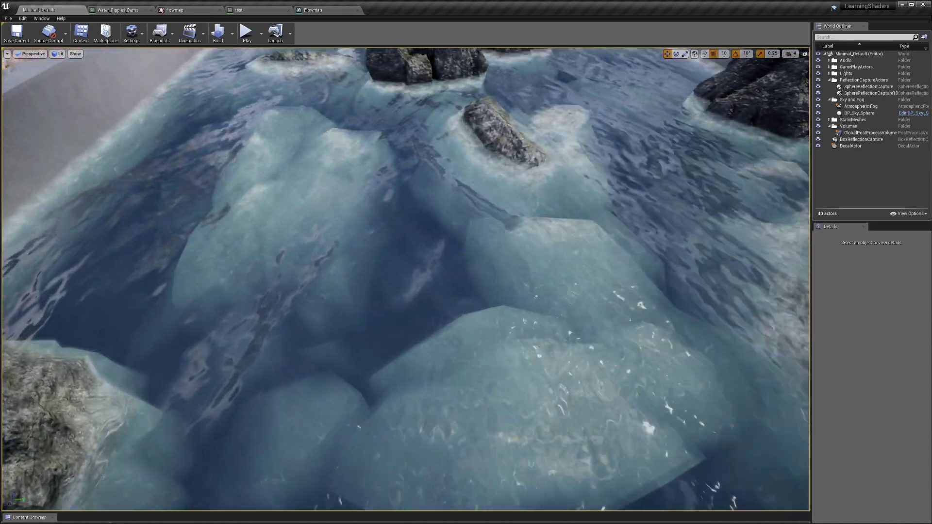
key("s")
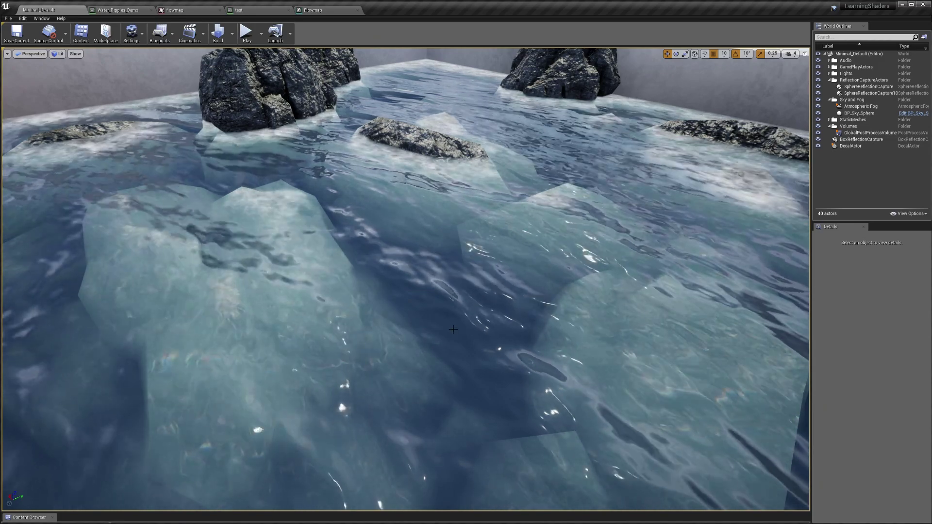
scroll(440, 268, "down", 10)
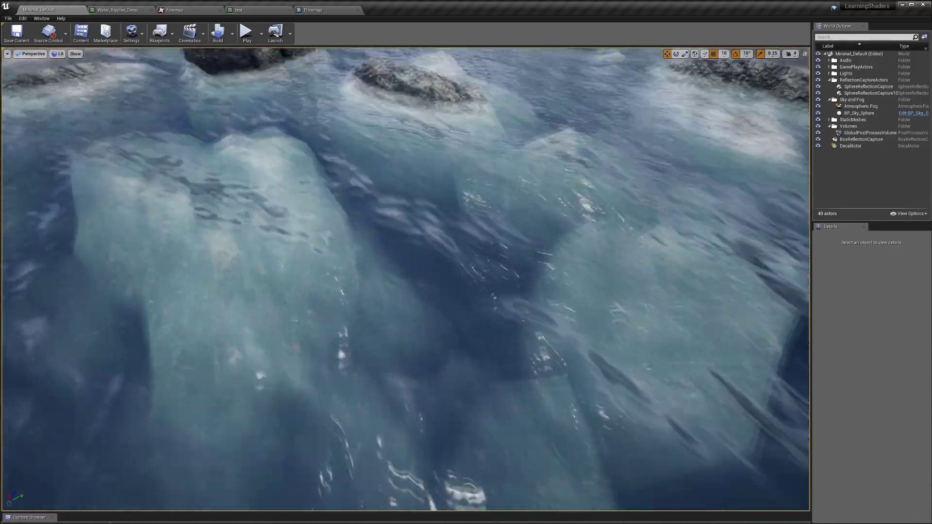
scroll(440, 268, "up", 10)
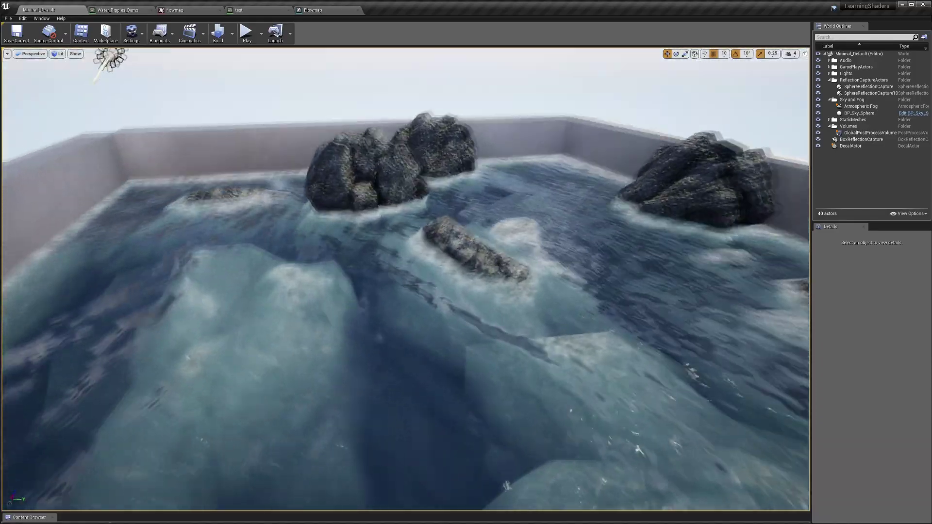
scroll(439, 268, "down", 5)
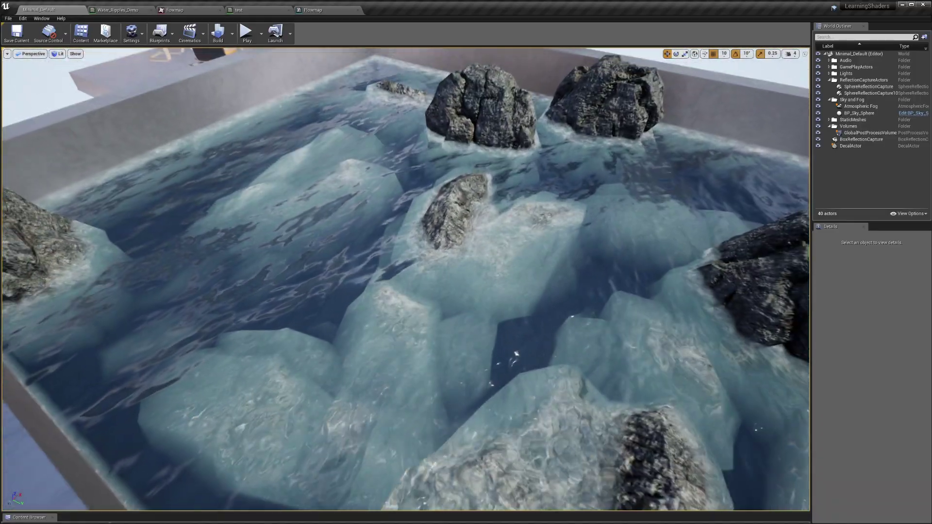
scroll(440, 269, "up", 5)
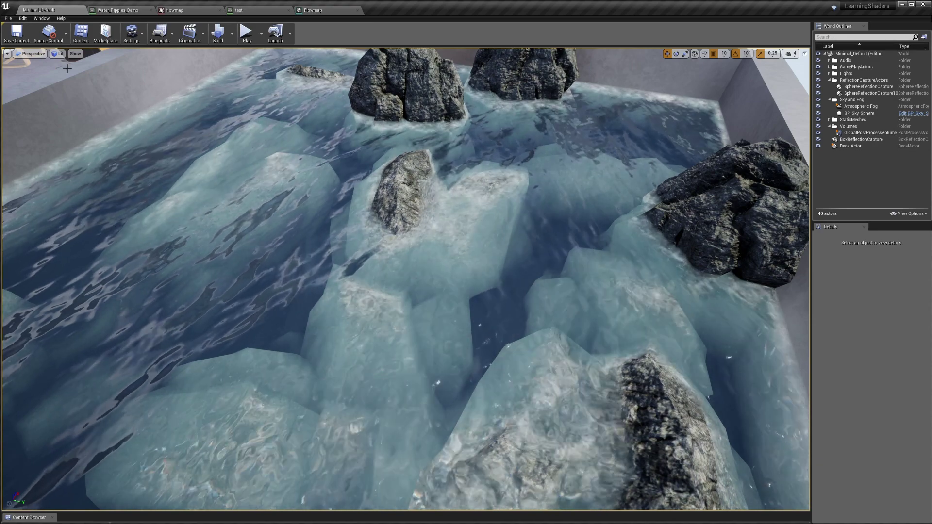
- Set the level viewport to the Top orthographic view and examine the whole water surface from above
left_click(33, 54)
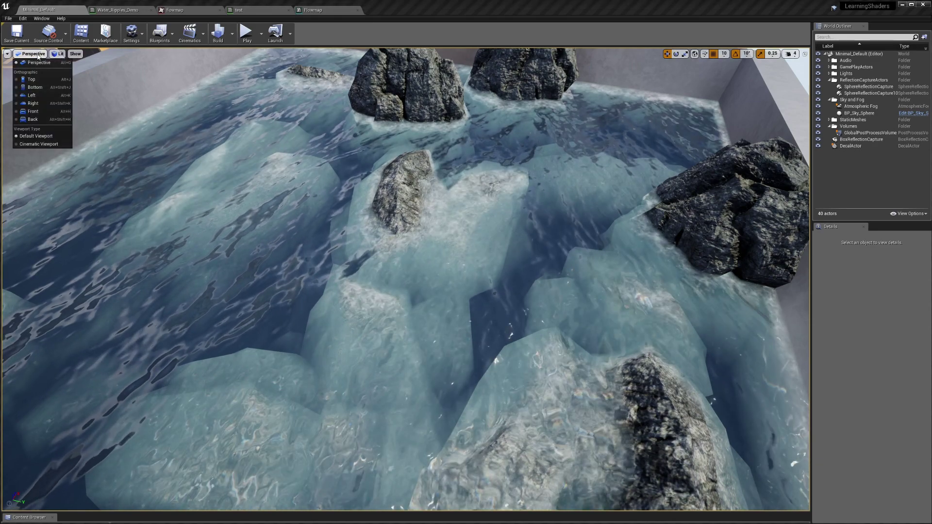
left_click(31, 80)
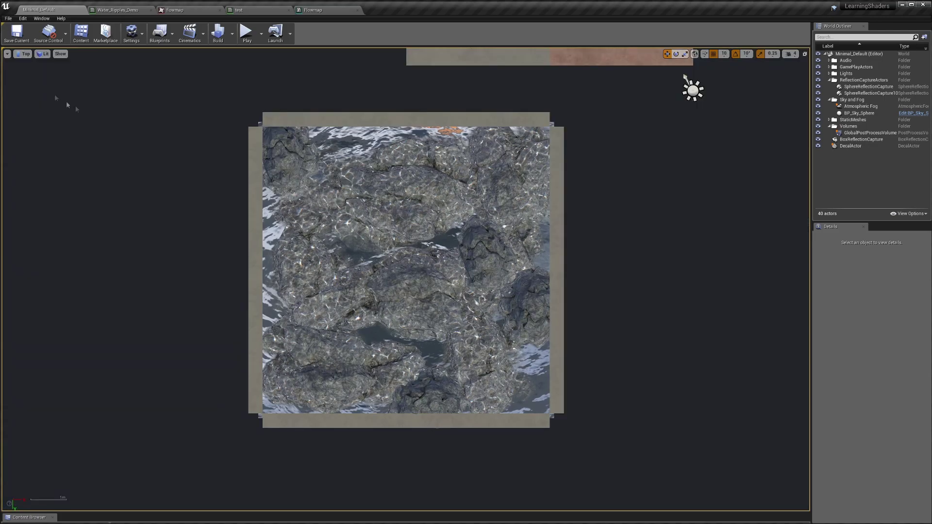
scroll(225, 188, "up", 2)
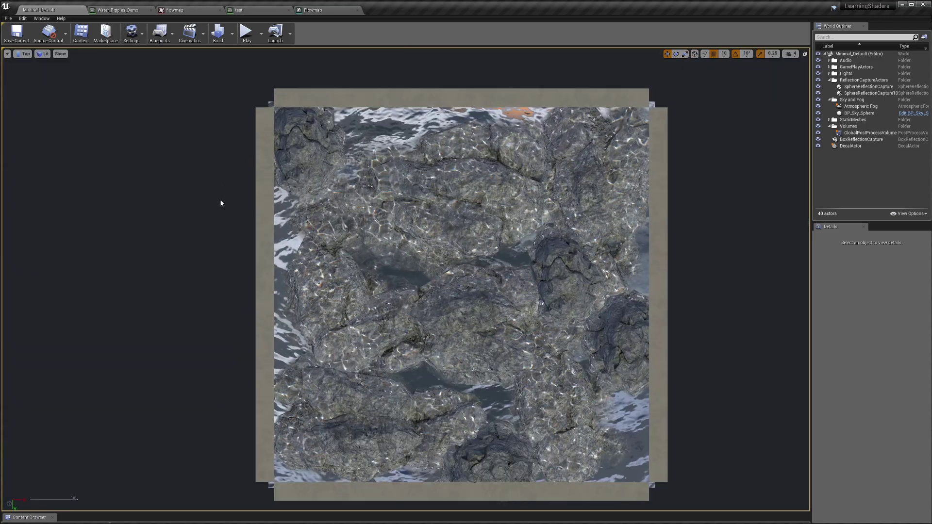
right_click_drag(214, 191, 164, 181)
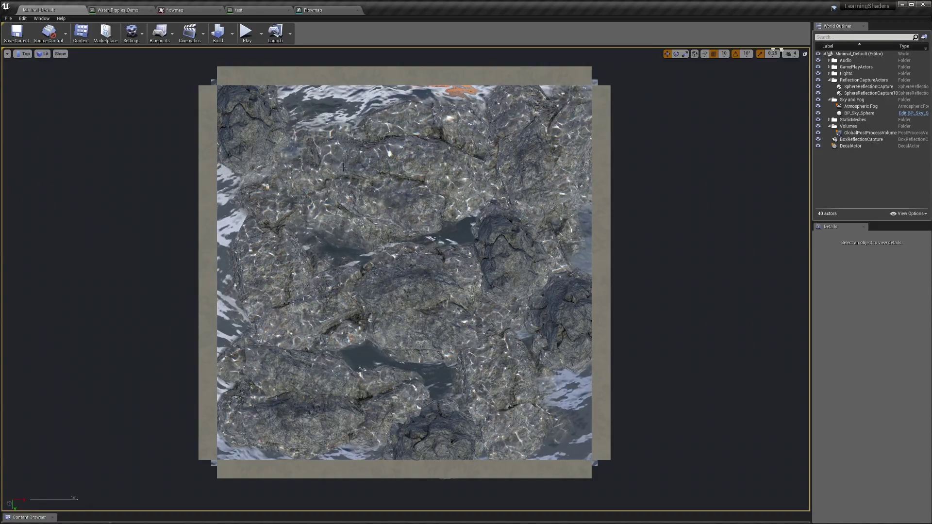
- Review the flowmap texture, the Flowmap material function and the Water_Ripples_Demo graph, and return to the Minimal_Default level
key("alt+Tab")
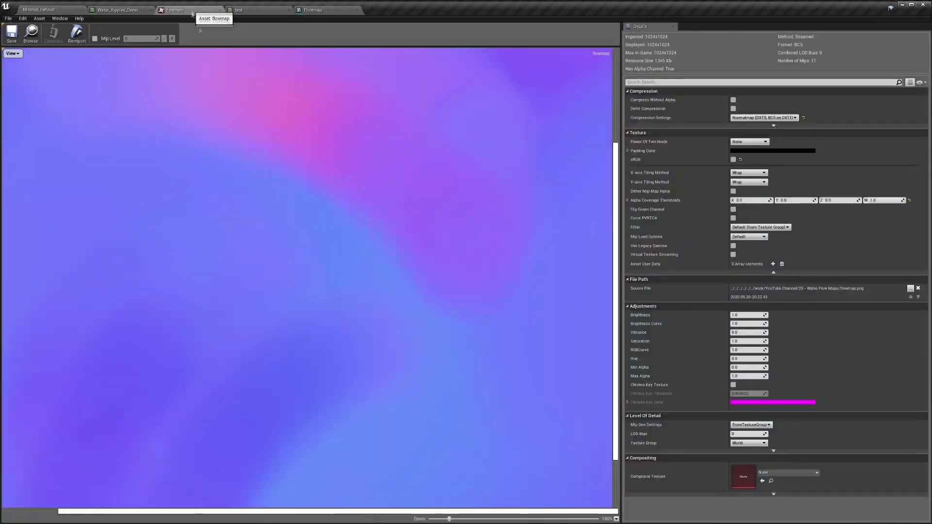
left_click(323, 16)
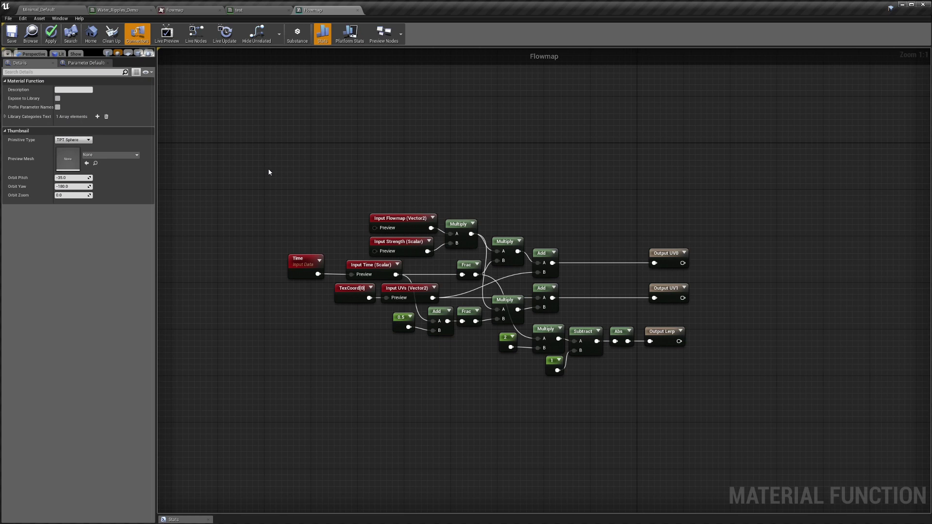
left_click(111, 12)
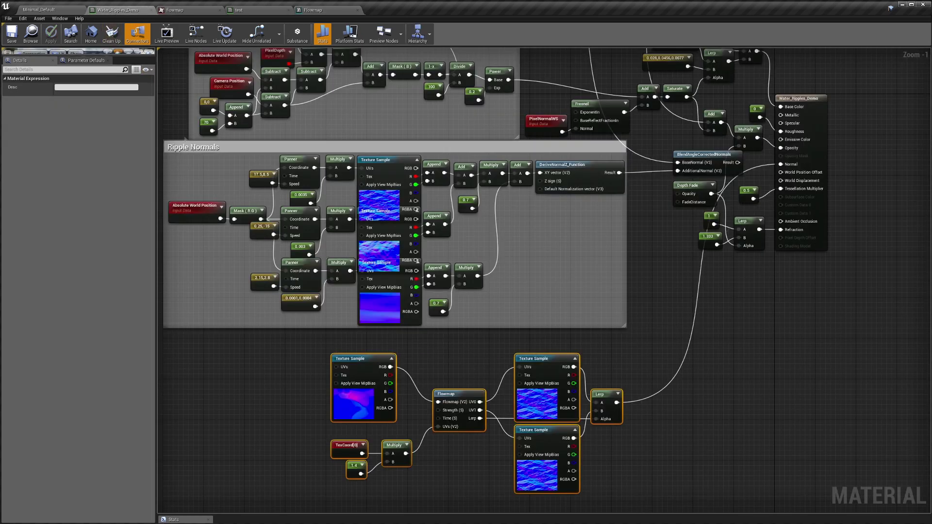
left_click(77, 11)
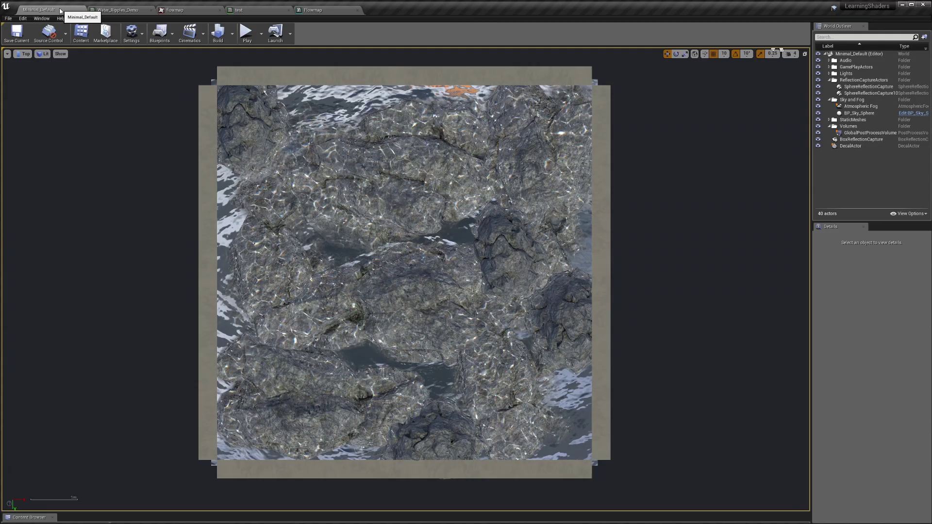
- Return the level viewport to the Perspective view and examine the water flow around the central rocks
left_click(25, 54)
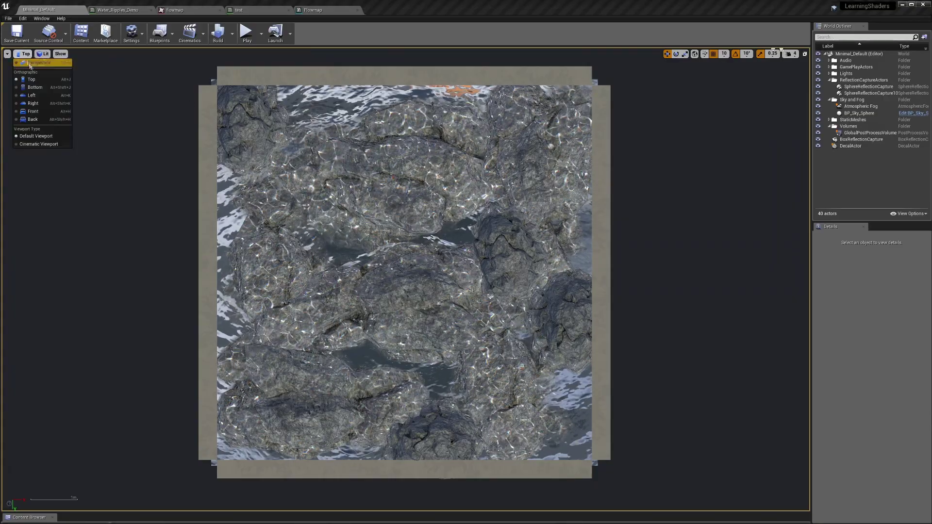
left_click(33, 62)
scroll(405, 279, "up", 5)
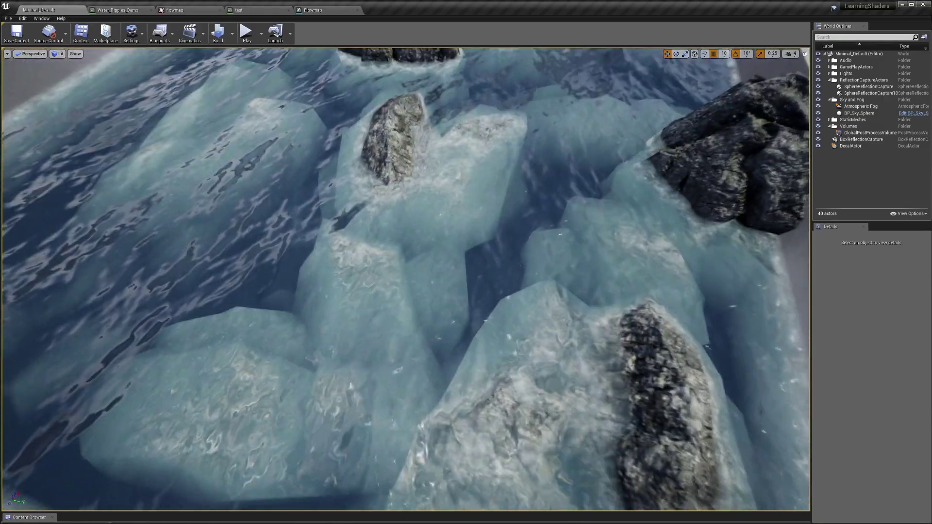
right_click_drag(405, 279, 406, 206)
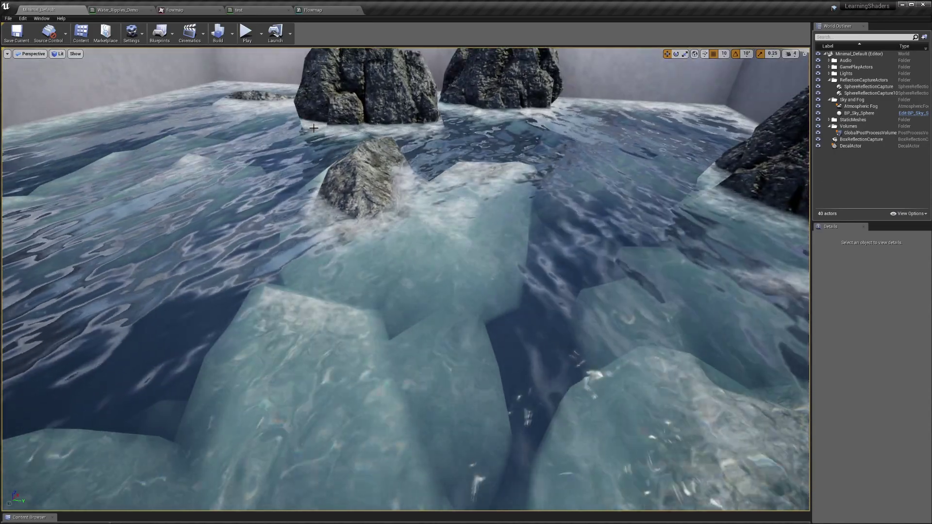